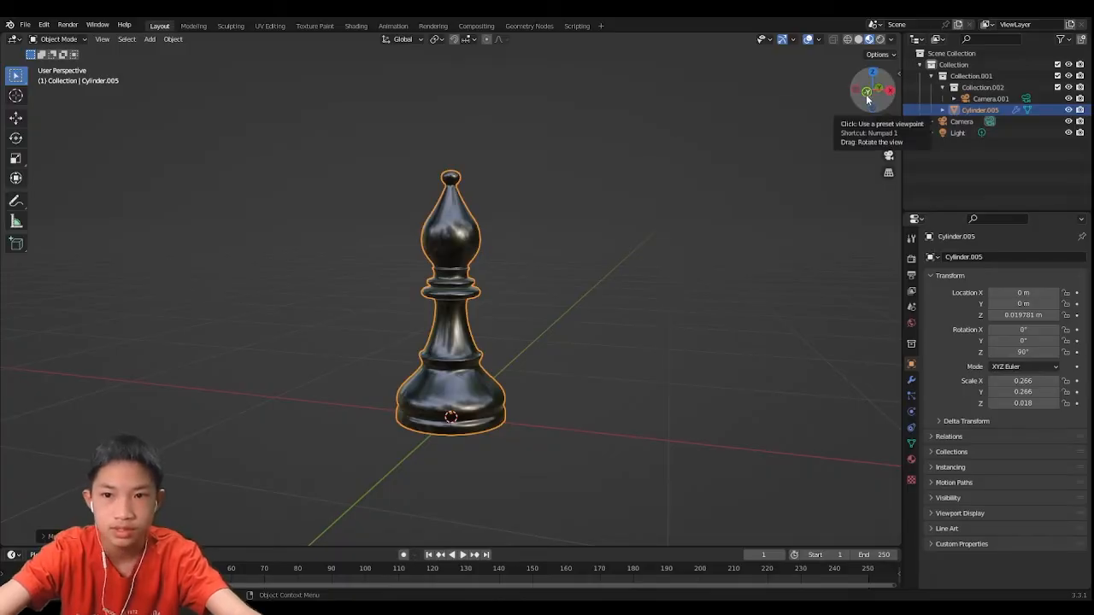
Add a cube in front view and flatten it along Z into a slab with a Z scale of about 0.028.
click(866, 99)
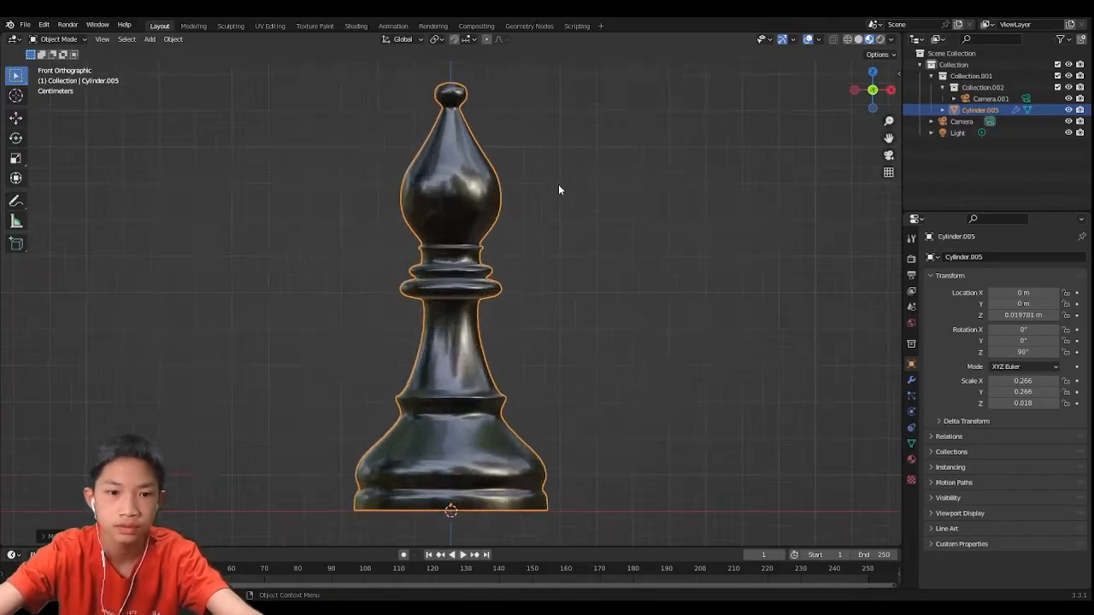
scroll(558, 184, down, 7)
key(shift+a)
click(513, 317)
key(s)
key(z)
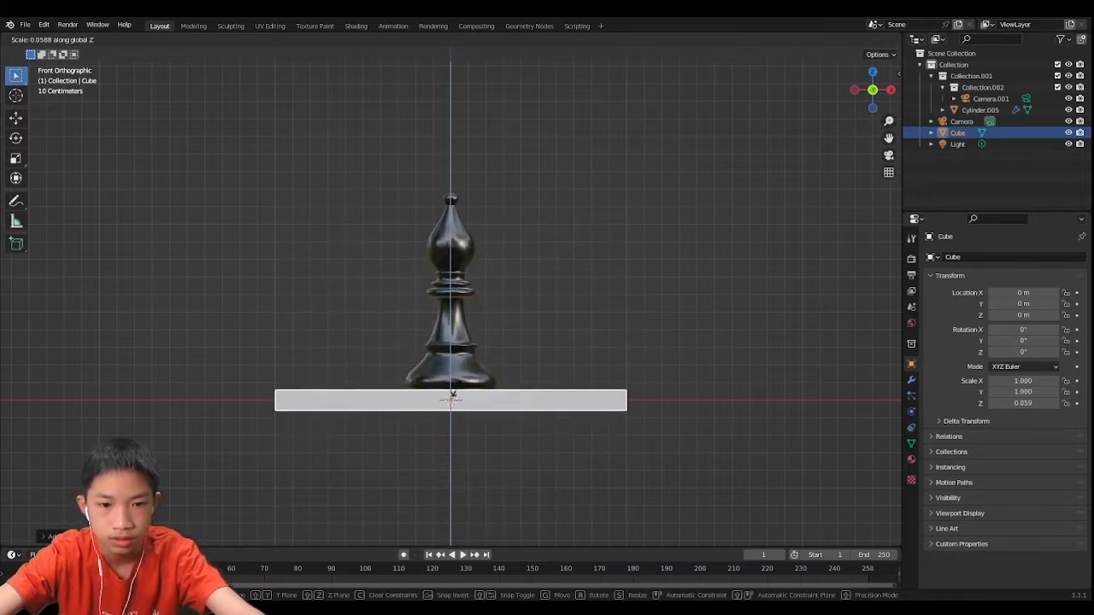
click(451, 398)
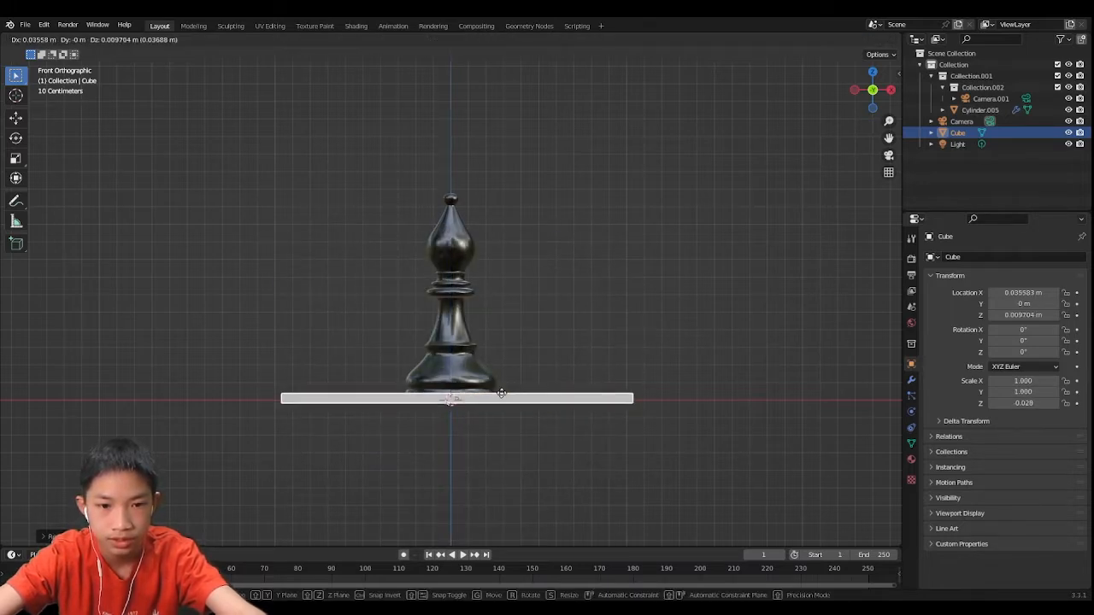
Raise the slab to about 0.877 m on Z and tilt it about 41° across the bishop's head.
key(g)
key(z)
click(508, 248)
key(r)
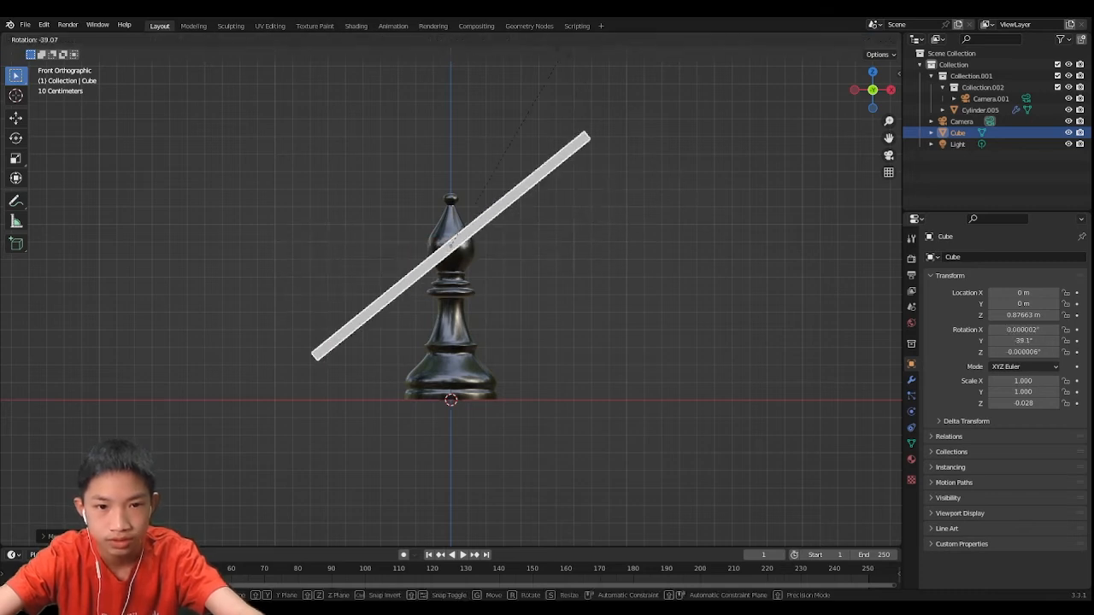
click(538, 86)
Shorten the slab along its local X to about 0.332 scale and place its lower end inside the bishop's head.
scroll(675, 120, up, 1)
shift+middle_drag(686, 118, 642, 281)
key(s)
key(x)
key(x)
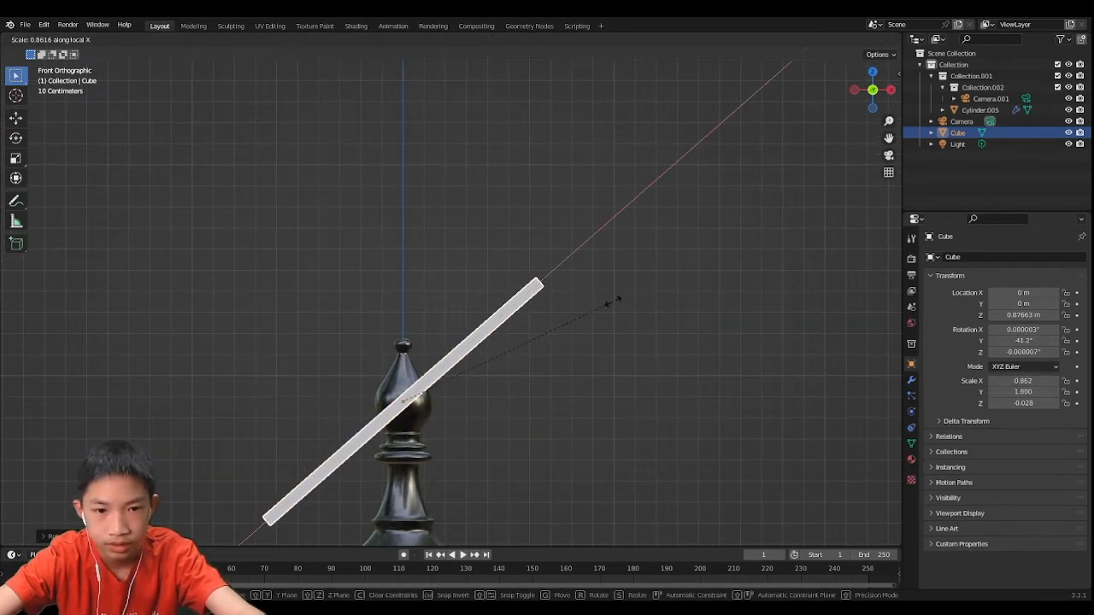
click(479, 359)
key(g)
click(544, 305)
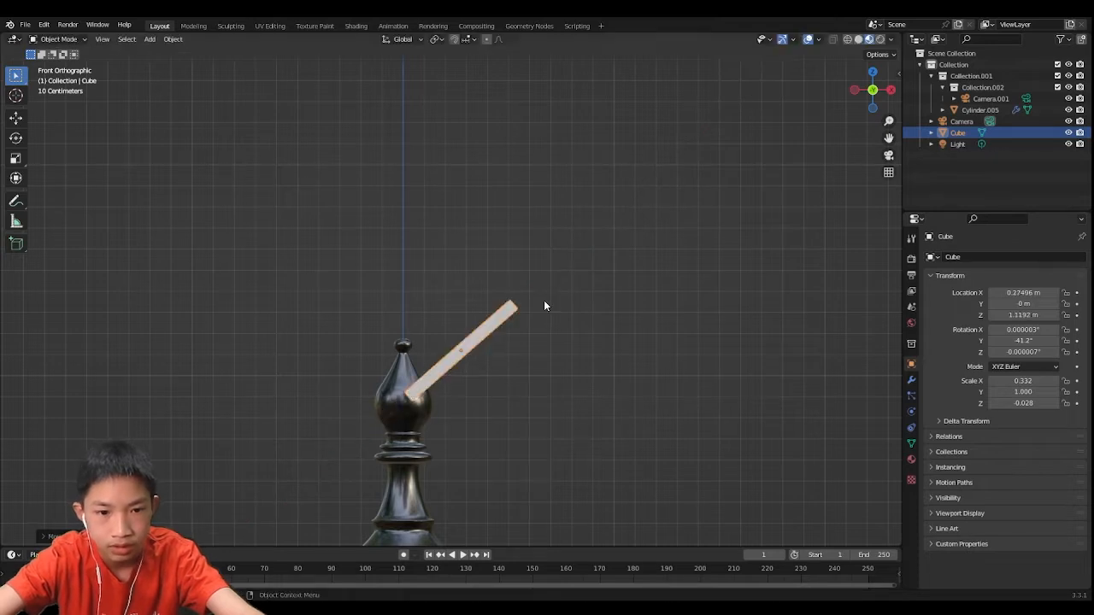
key(s)
key(z)
key(z)
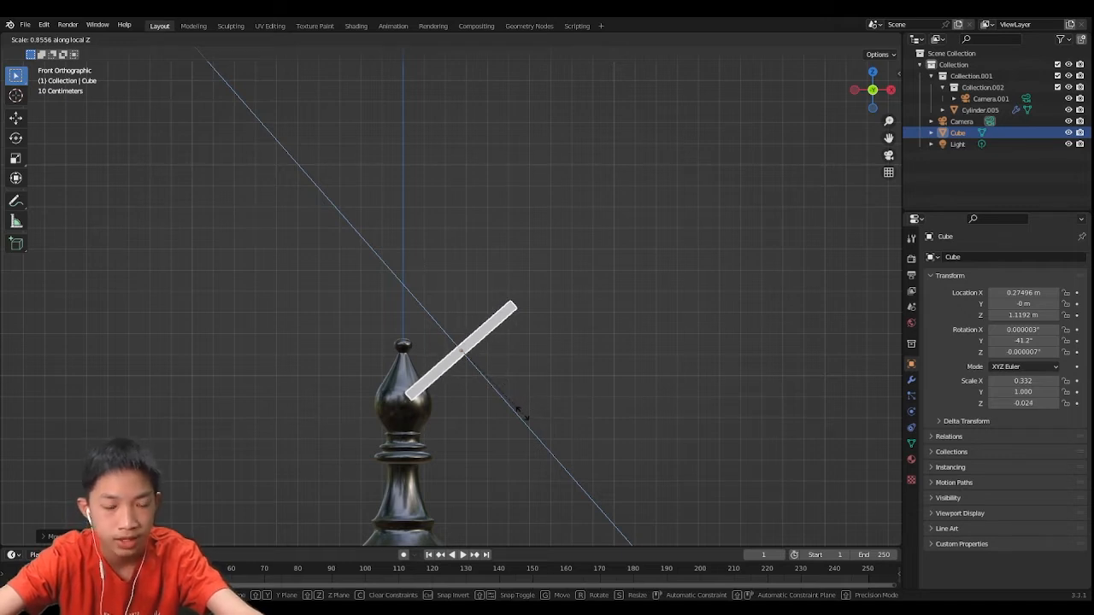
right_click(521, 396)
key(s)
right_click(458, 336)
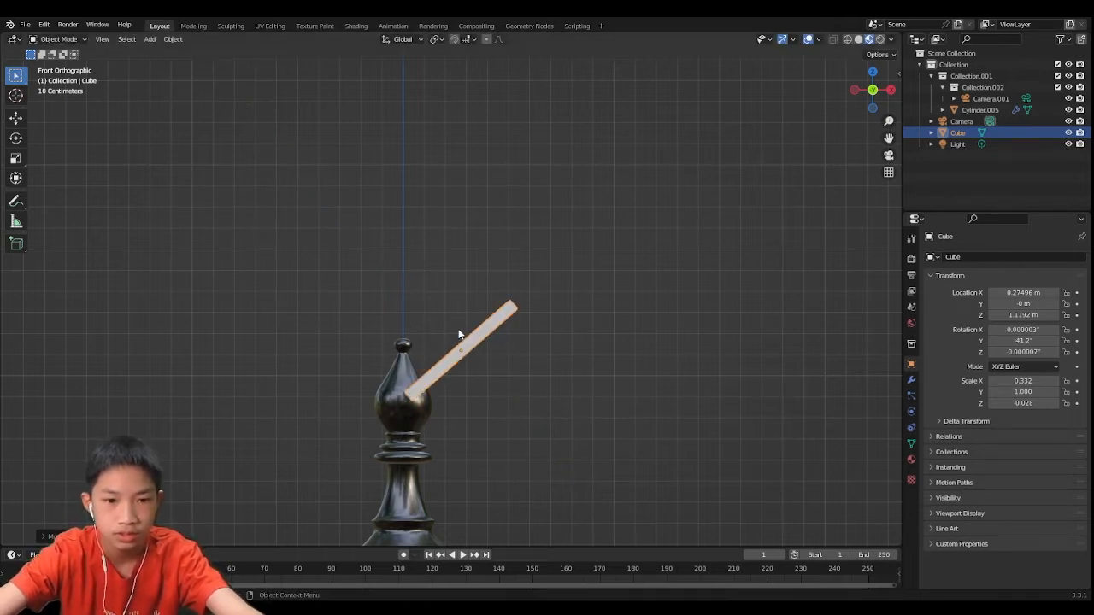
Thin the slab along its local Z axis to a scale of about 0.018.
key(s)
key(z)
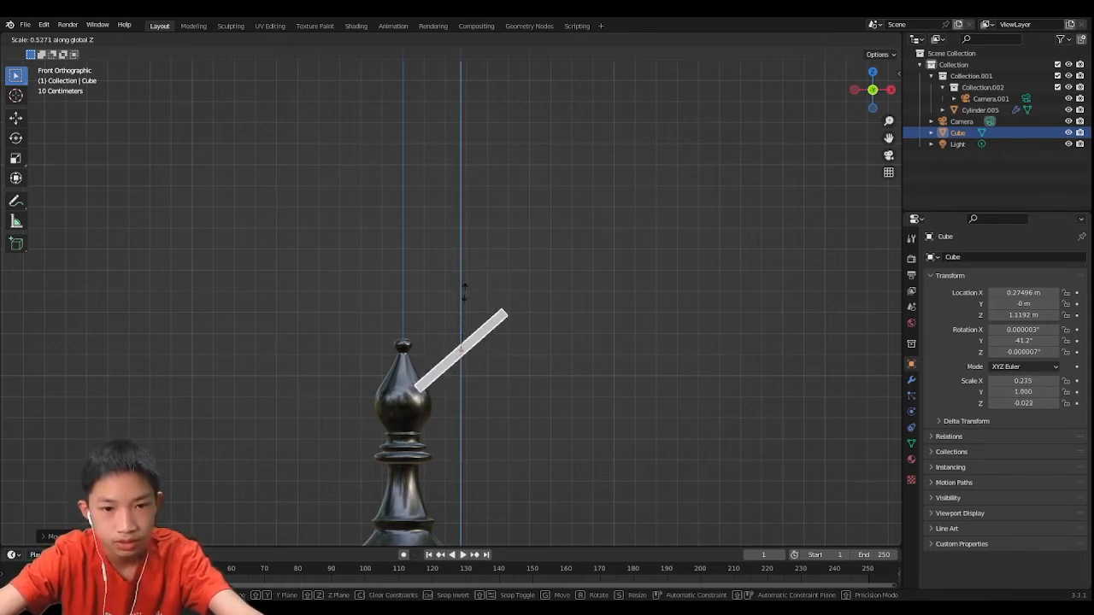
key(z)
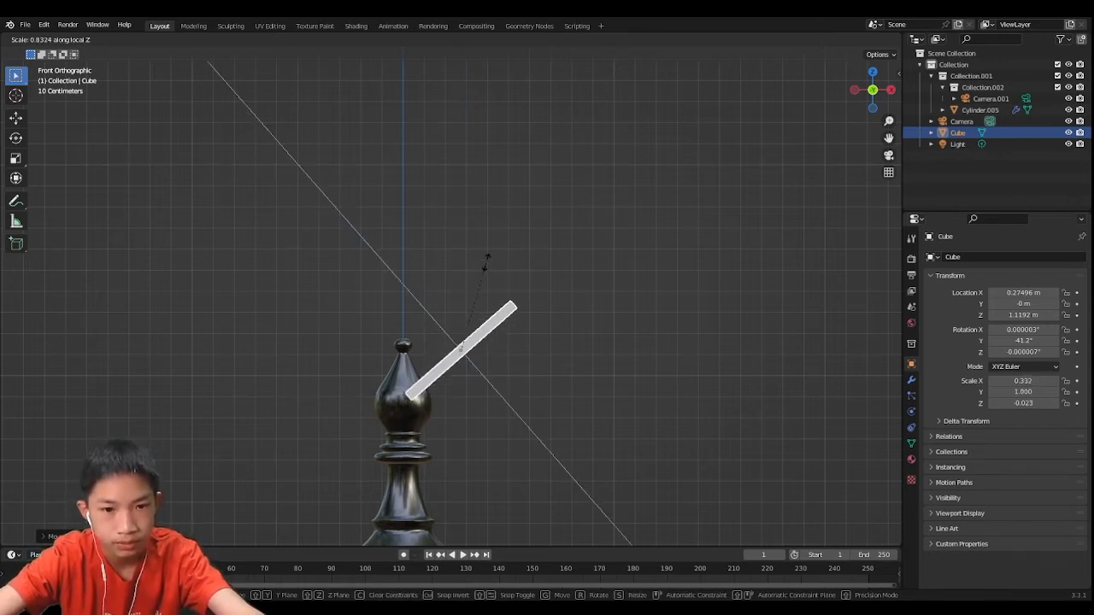
click(440, 278)
Tilt the slab to about 46° and move it to about X 0.256 m, Z 1.155 m.
scroll(450, 288, up, 3)
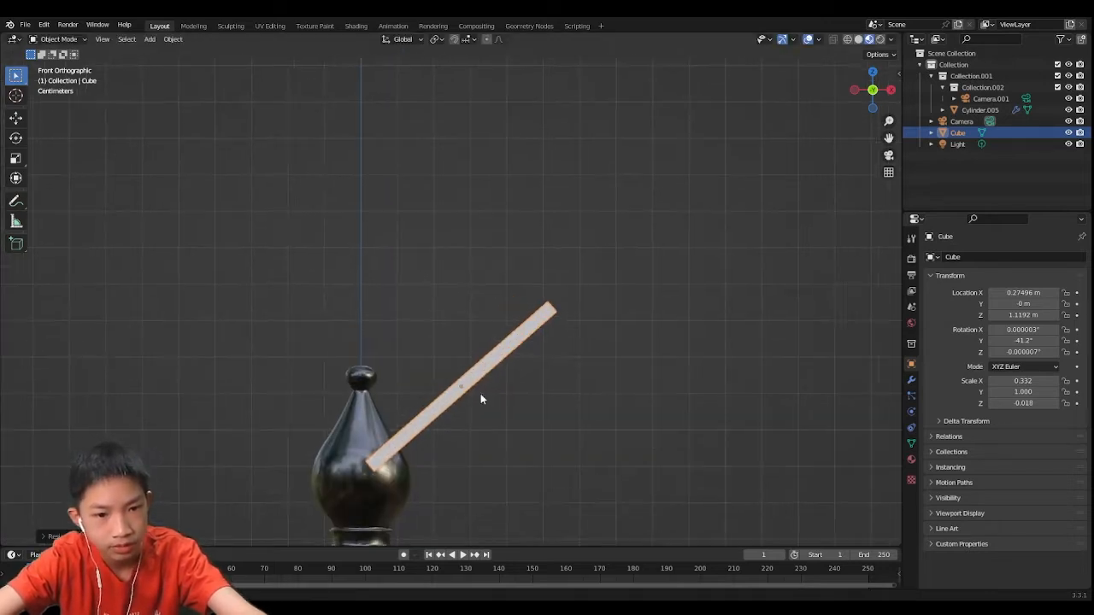
key(r)
click(567, 309)
key(g)
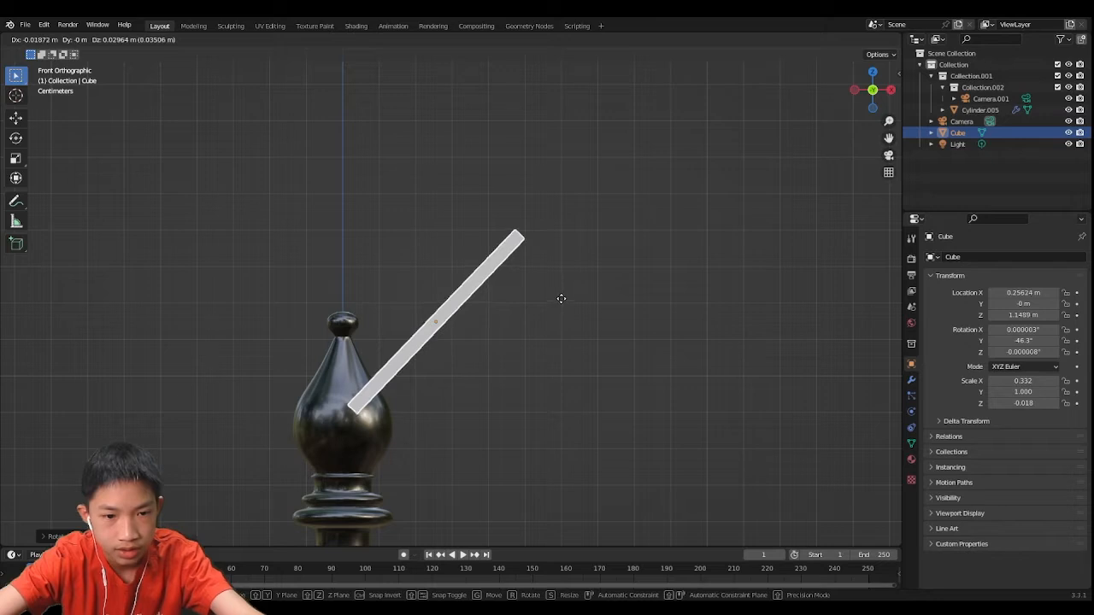
click(560, 297)
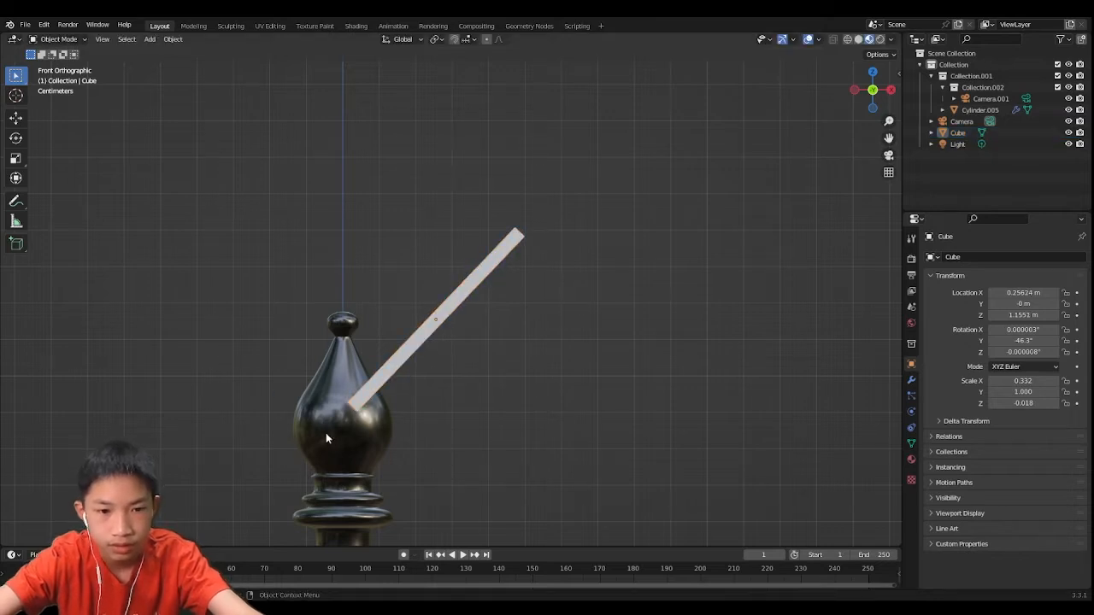
Add a Boolean Difference modifier to the bishop with the slab, Cube, as the cutting object.
middle_drag(326, 438, 359, 436)
click(361, 436)
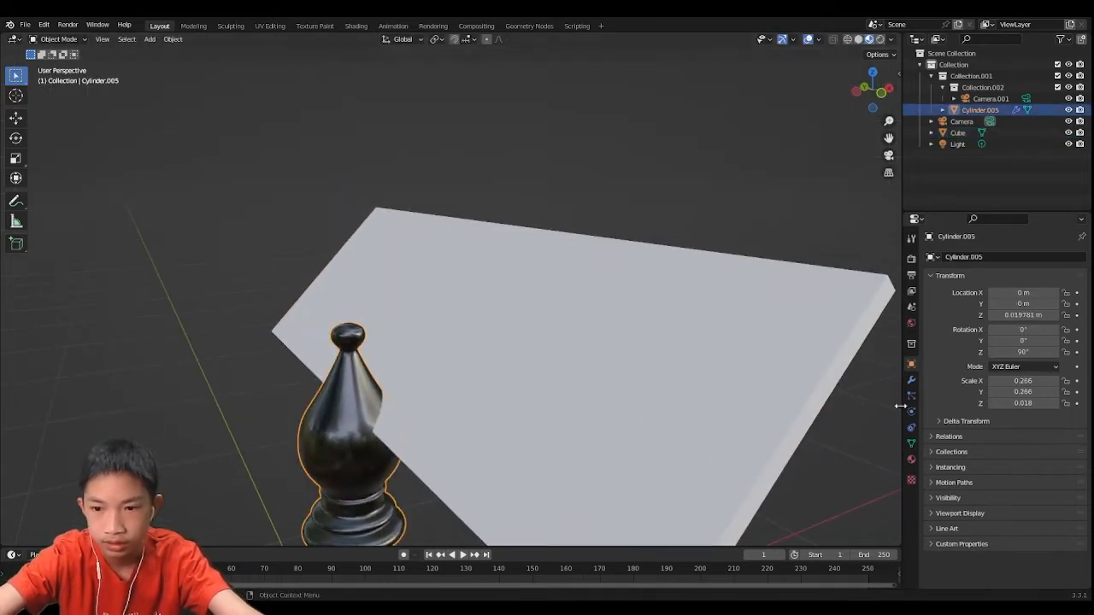
click(910, 383)
click(973, 252)
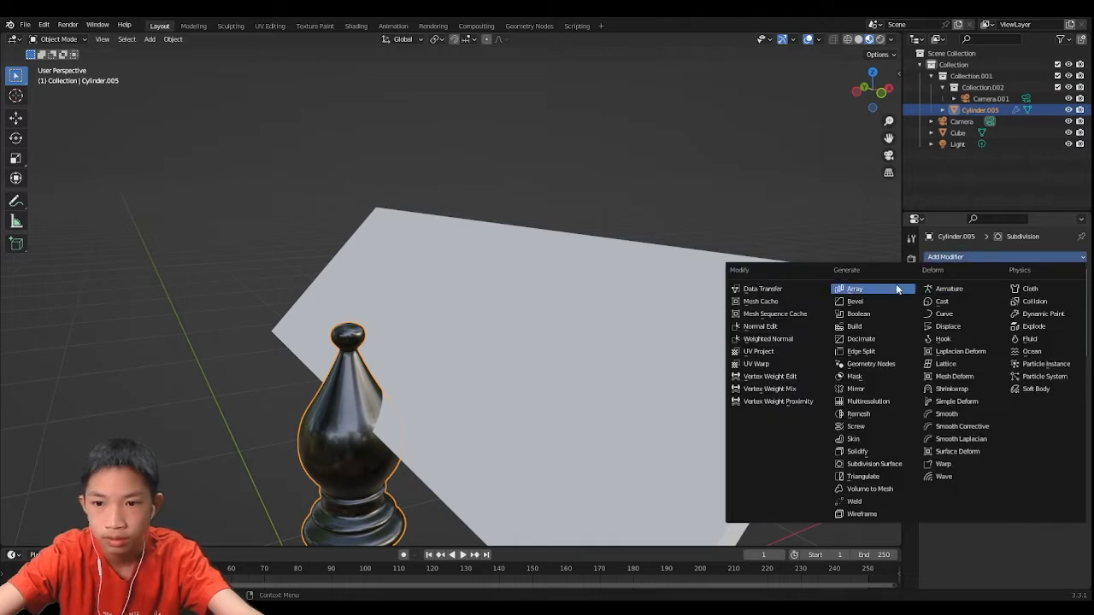
click(855, 313)
scroll(684, 383, down, 2)
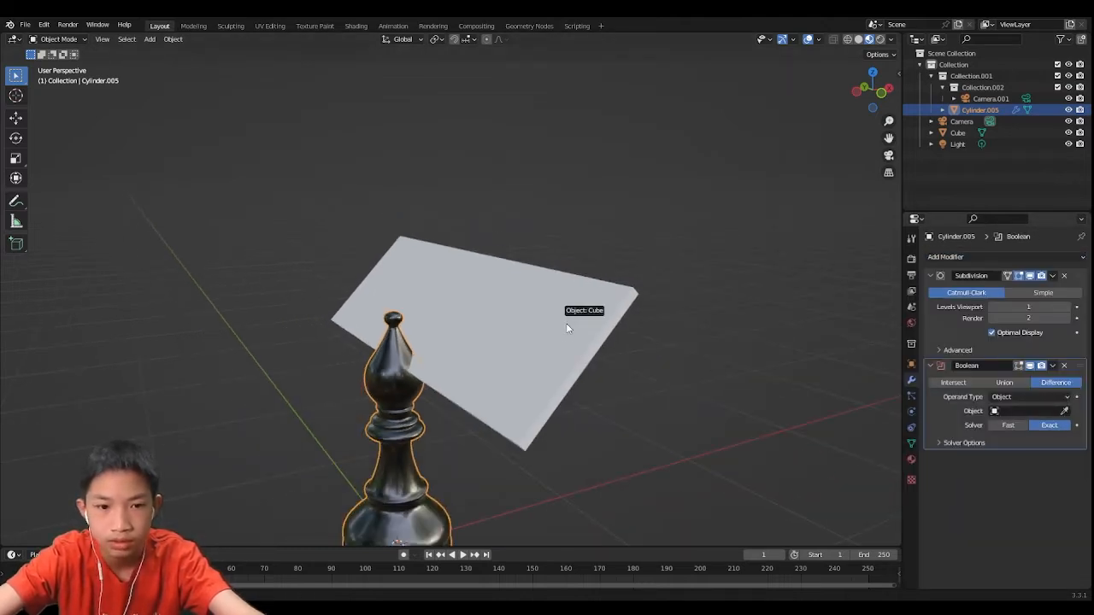
click(554, 380)
Reposition the slab in front view so its lower end cuts a slanted notch into the bishop's head.
key(g)
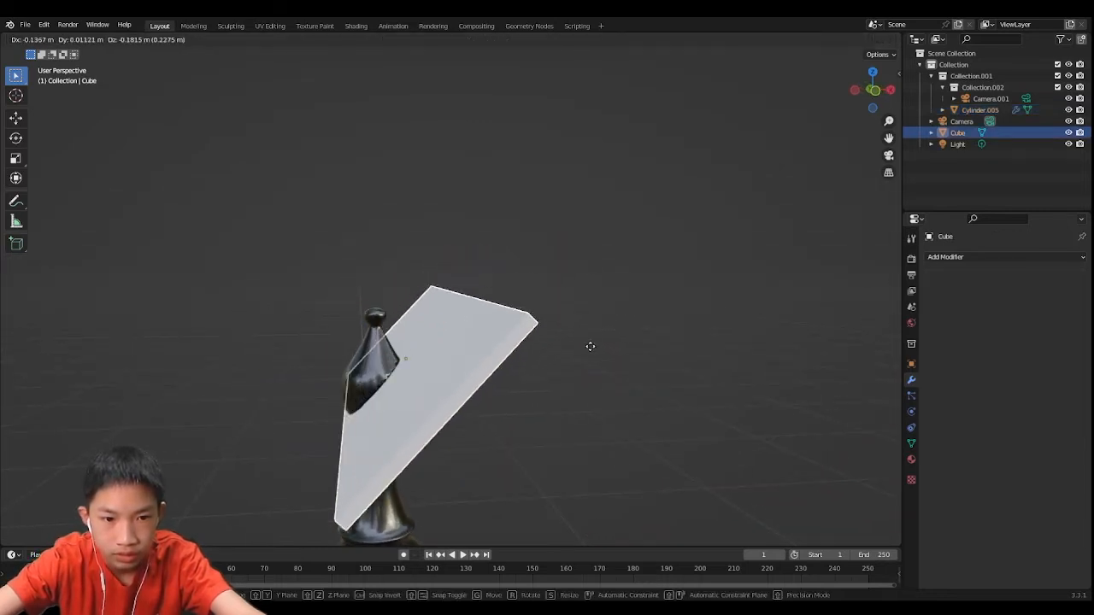
click(459, 315)
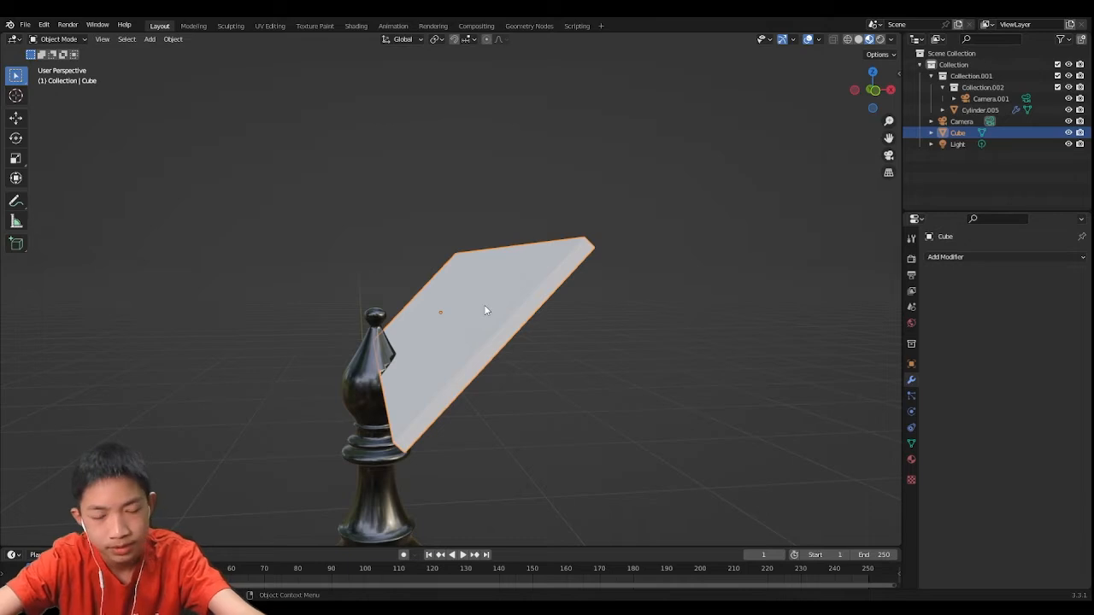
key(g)
right_click(468, 327)
key(KP_1)
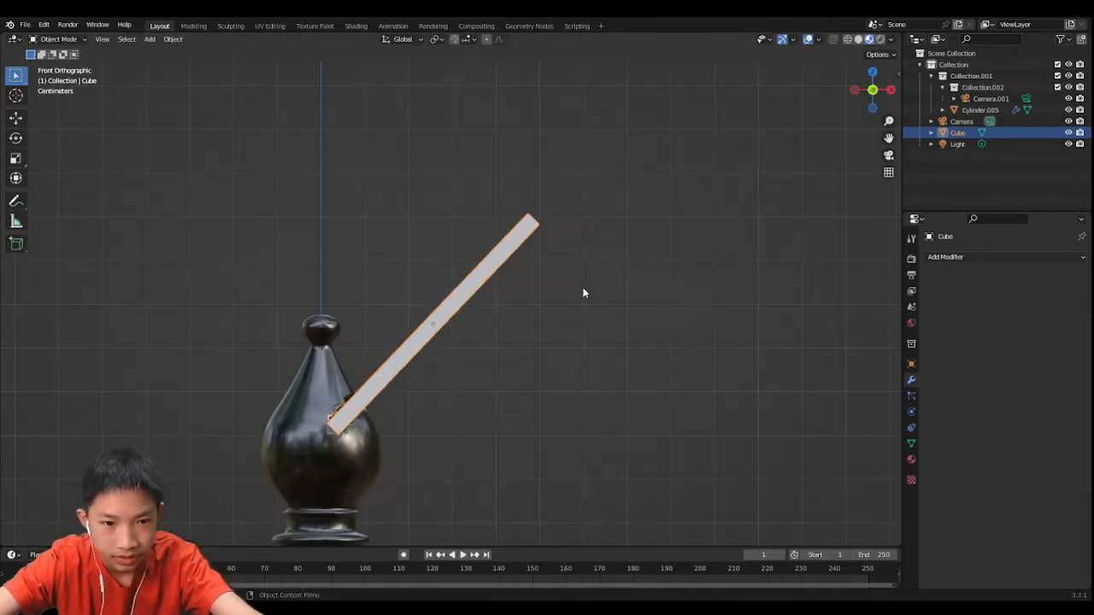
key(g)
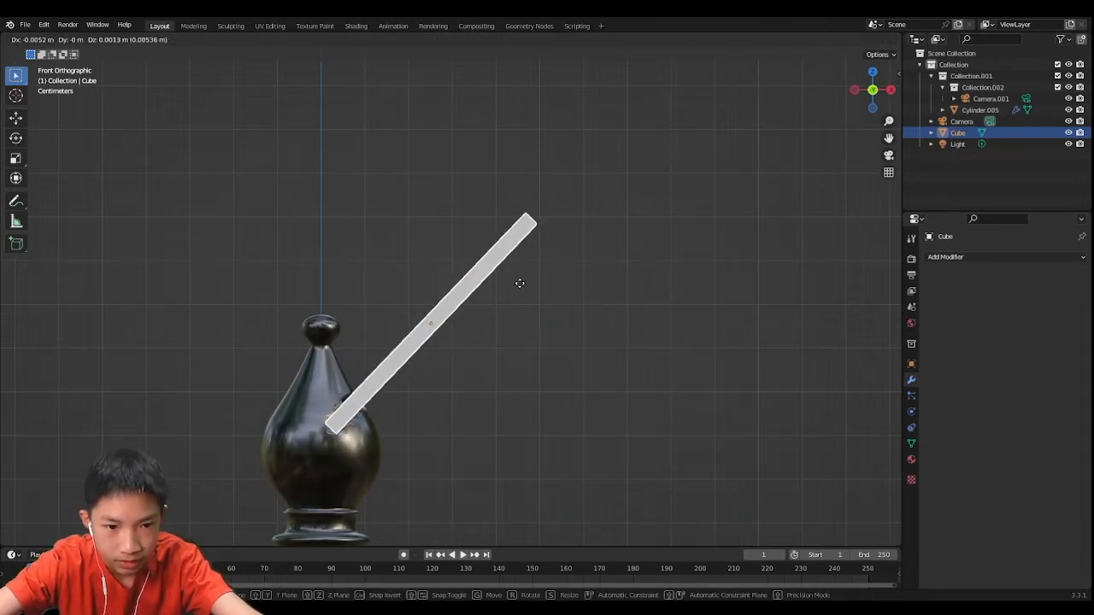
click(516, 283)
Apply the bishop's Boolean modifier and delete the cutter slab.
middle_drag(516, 283, 417, 427)
click(417, 427)
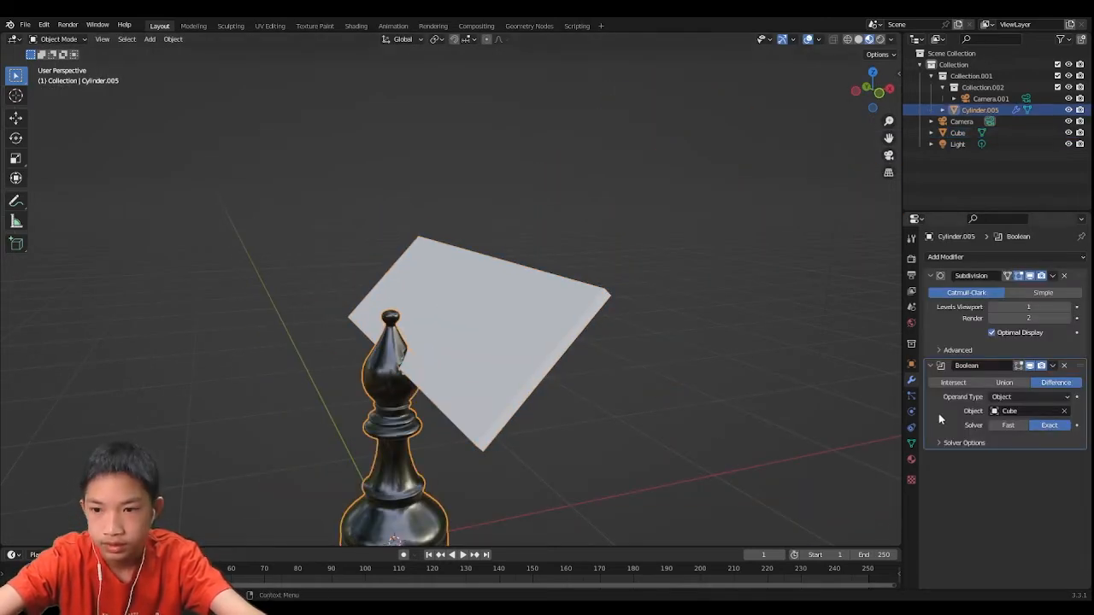
key(ctrl+a)
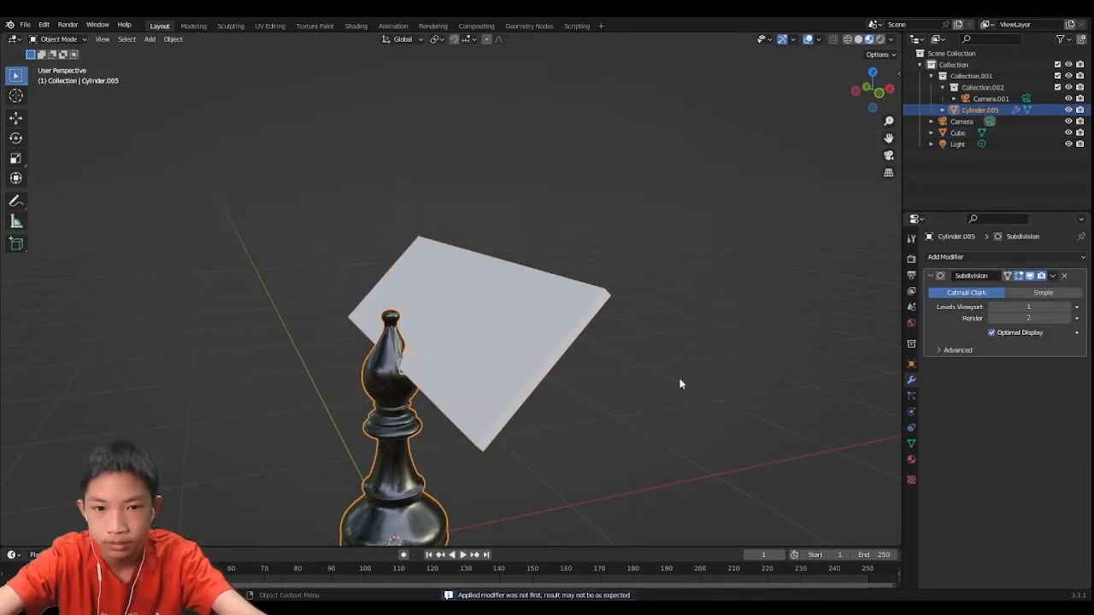
click(559, 373)
key(Delete)
Remove the empty second material slot from the bishop.
middle_drag(492, 339, 440, 379)
scroll(412, 373, up, 4)
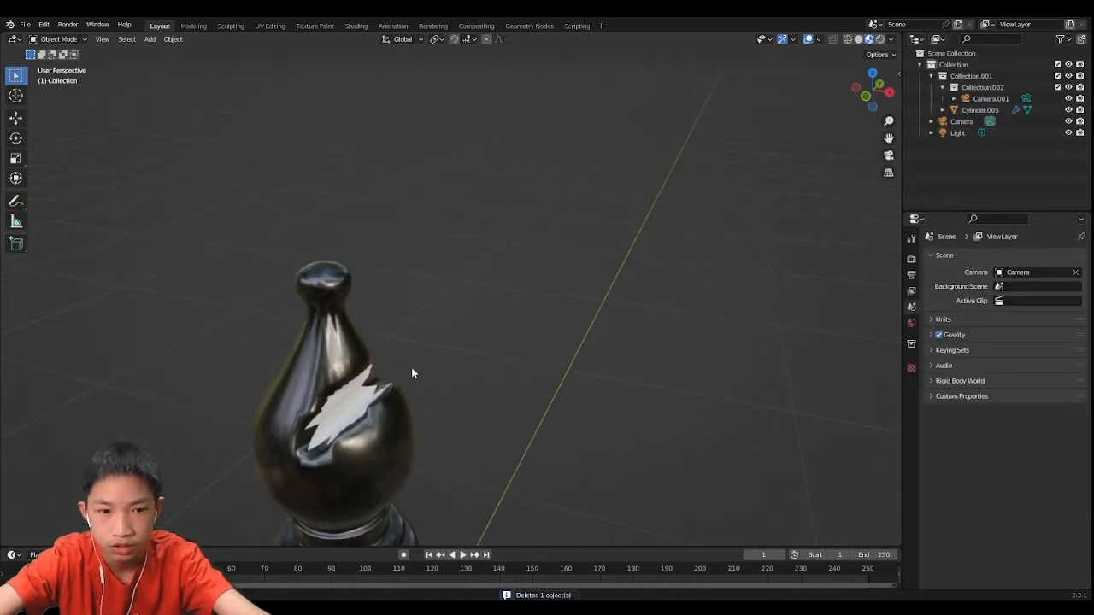
click(360, 385)
scroll(361, 385, up, 4)
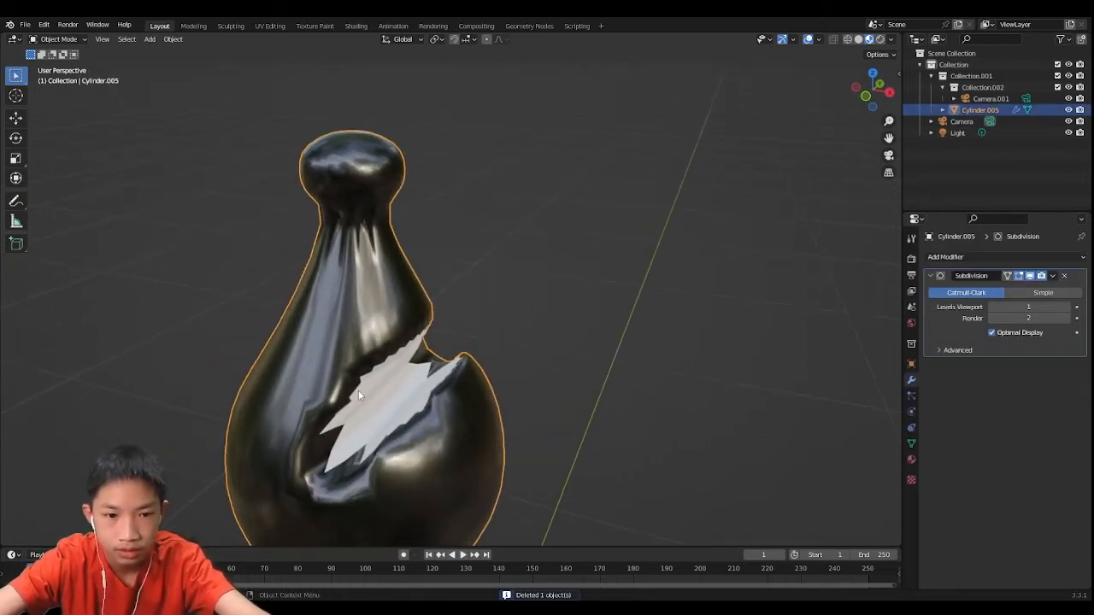
click(911, 460)
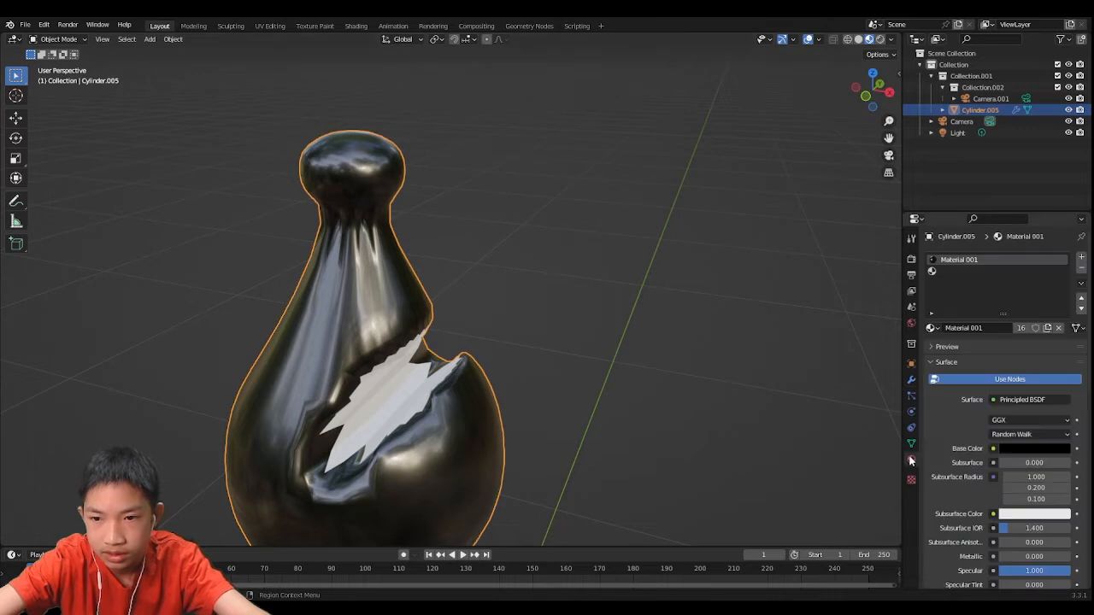
click(983, 272)
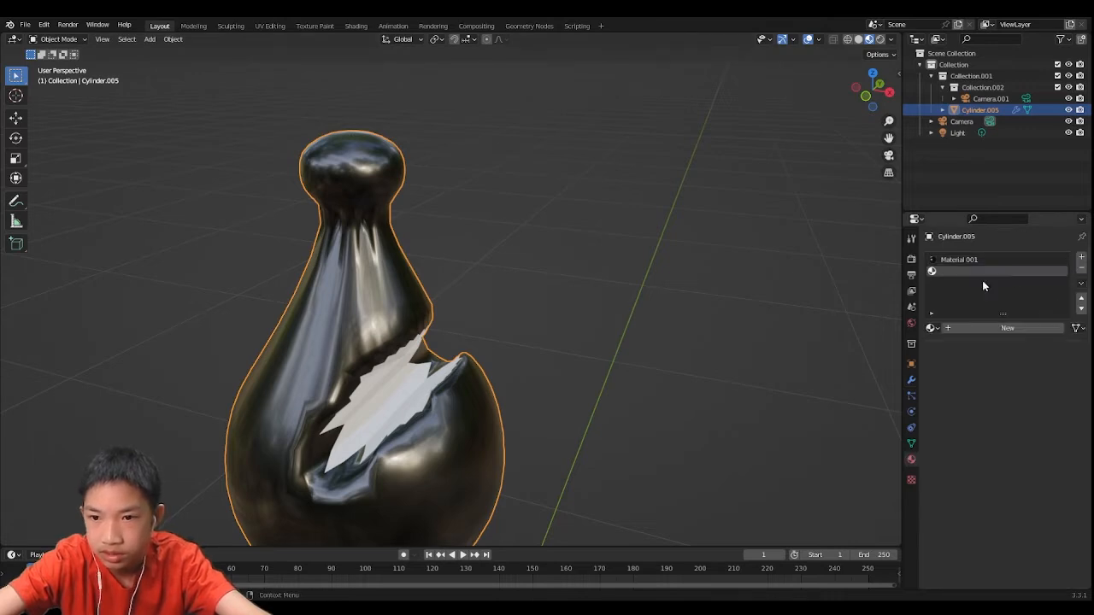
click(1081, 269)
Set an edge crease of 1 on the upper rim loop of the bishop's slanted cut in Edit Mode.
click(586, 362)
middle_drag(586, 362, 628, 344)
scroll(515, 383, up, 2)
click(512, 384)
scroll(512, 384, up, 1)
shift+middle_drag(480, 434, 539, 405)
scroll(573, 367, up, 1)
scroll(573, 372, down, 2)
key(Tab)
alt+click(530, 386)
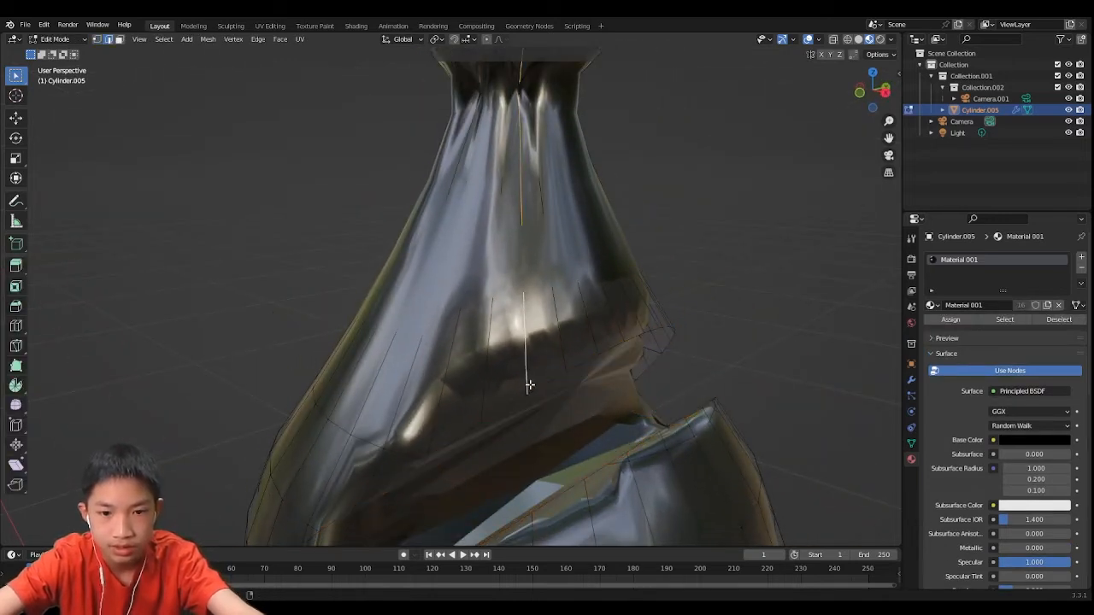
alt+click(540, 386)
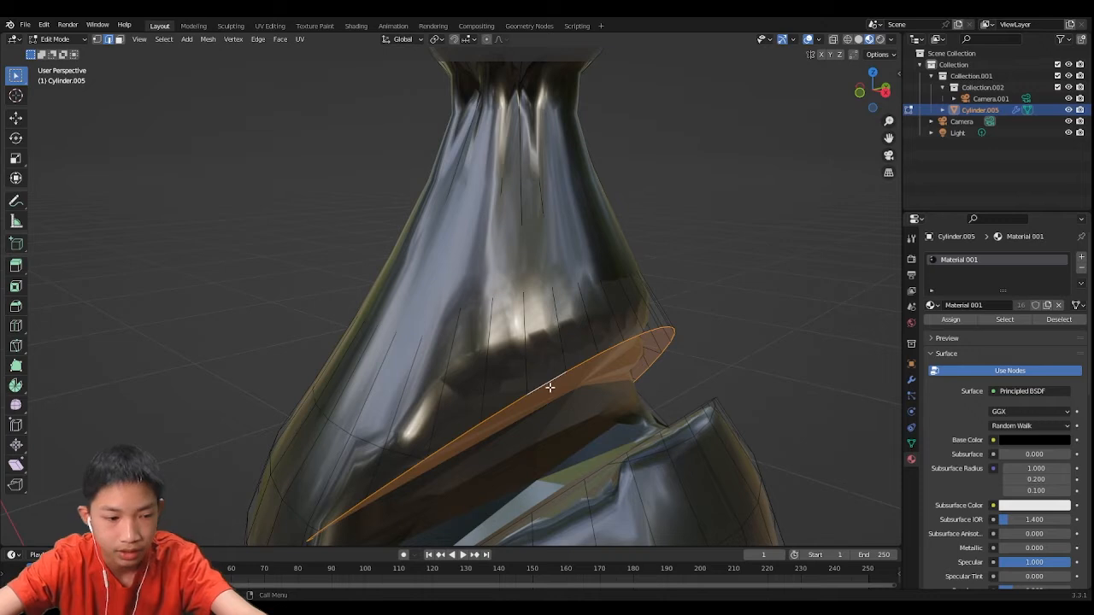
key(shift+e)
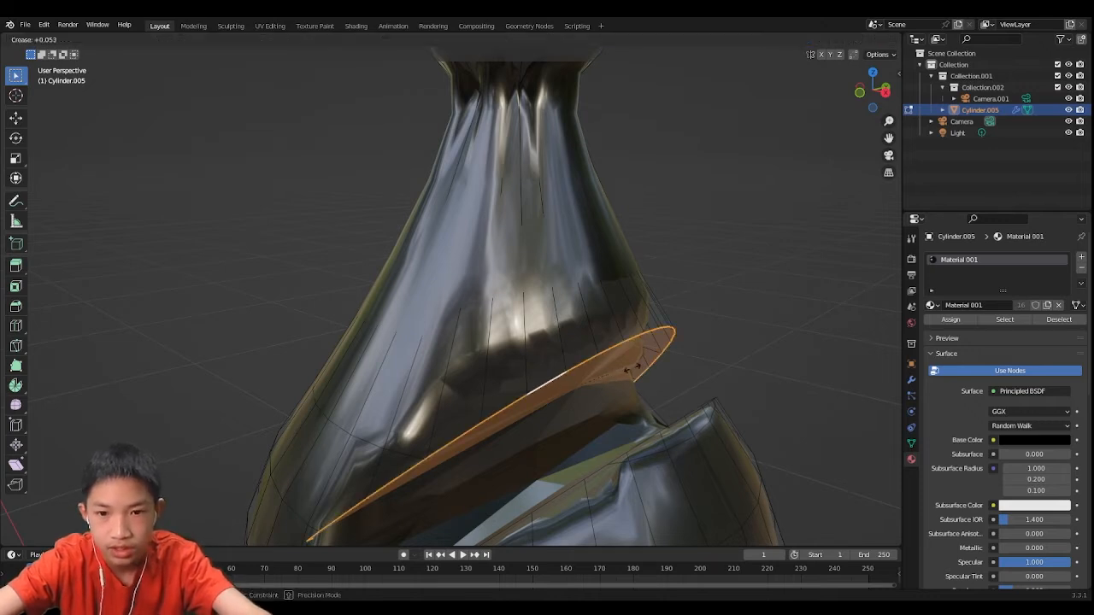
text(1)
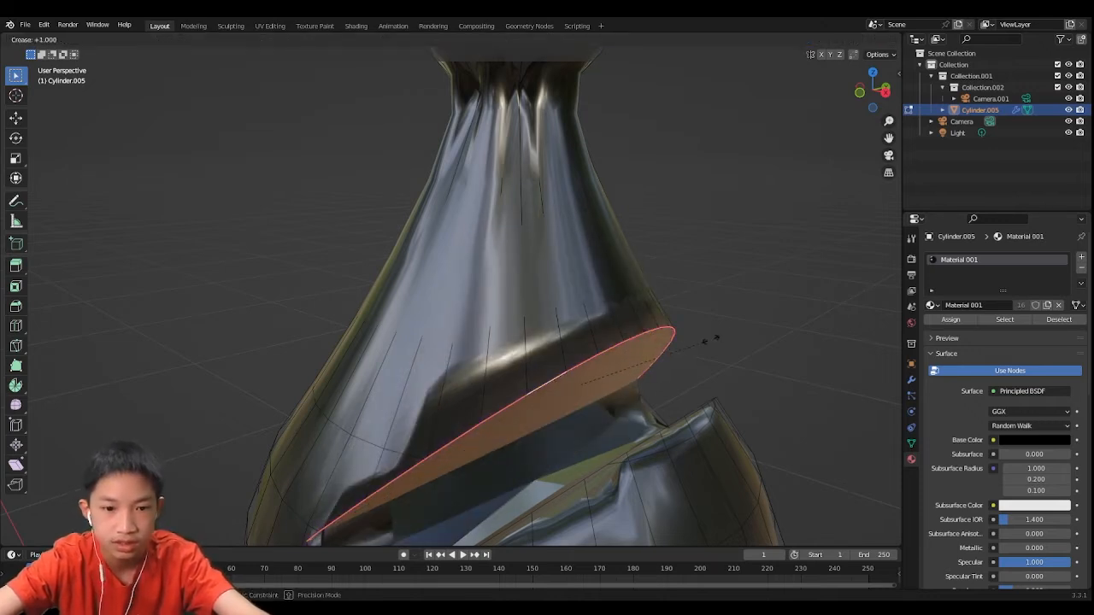
click(743, 328)
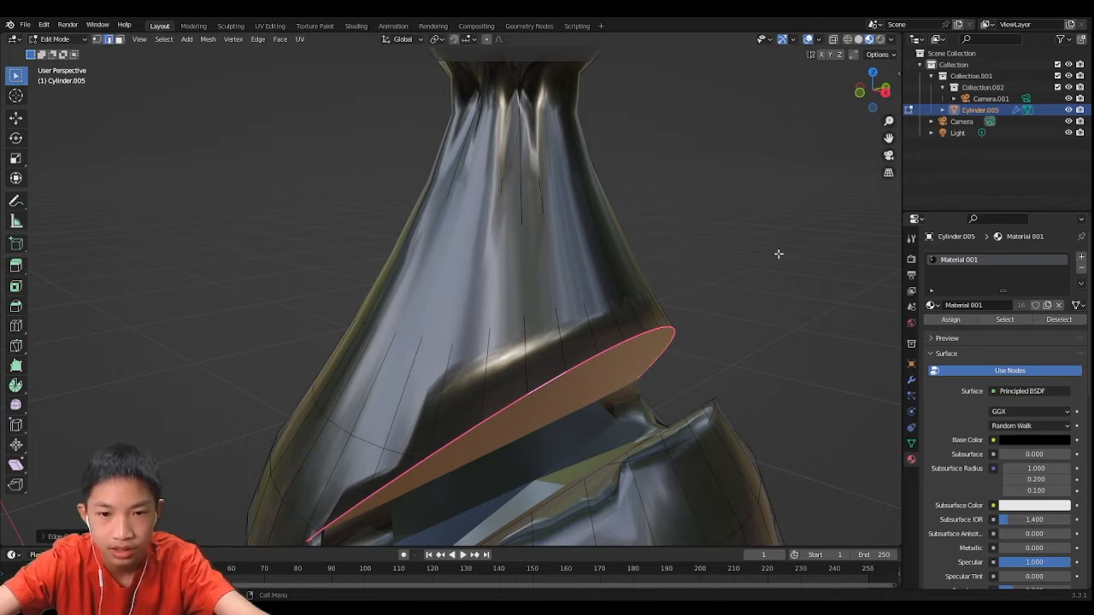
Set an edge crease of 1 on the lower rim loop of the slanted cut.
middle_drag(567, 391, 642, 396)
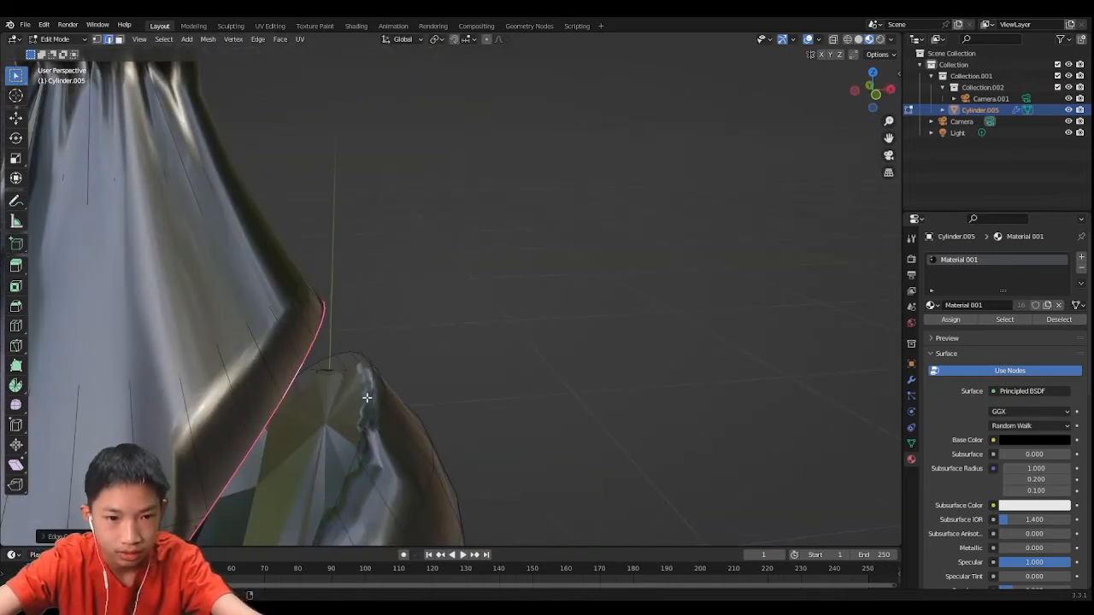
alt+click(370, 397)
key(shift+e)
text(1)
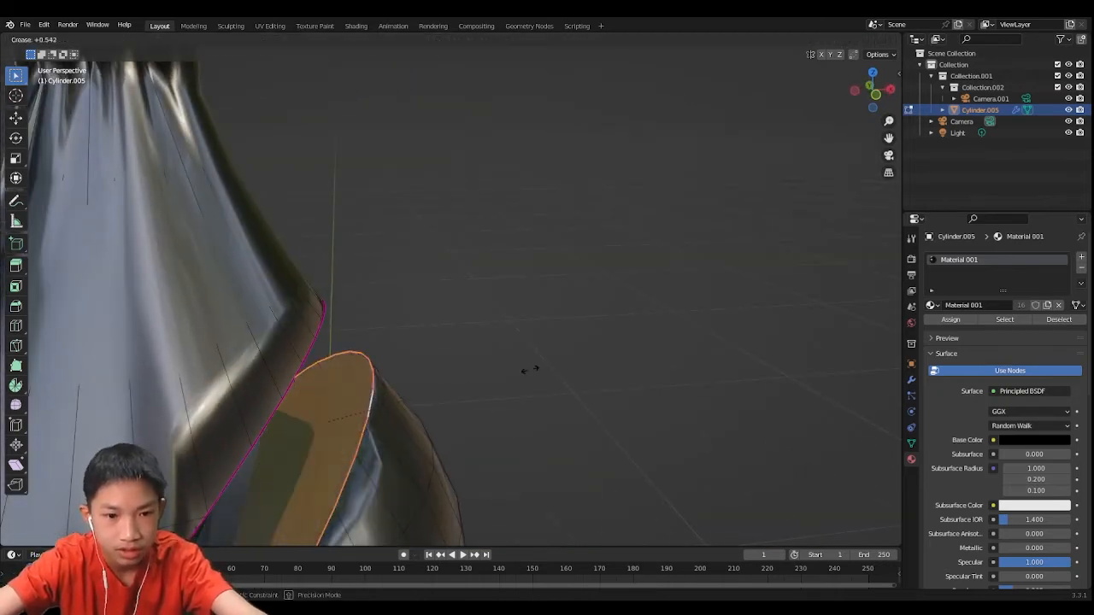
key(Return)
Crease the inner edge loop around the end walls of the bishop's slanted cut.
middle_drag(562, 342, 388, 426)
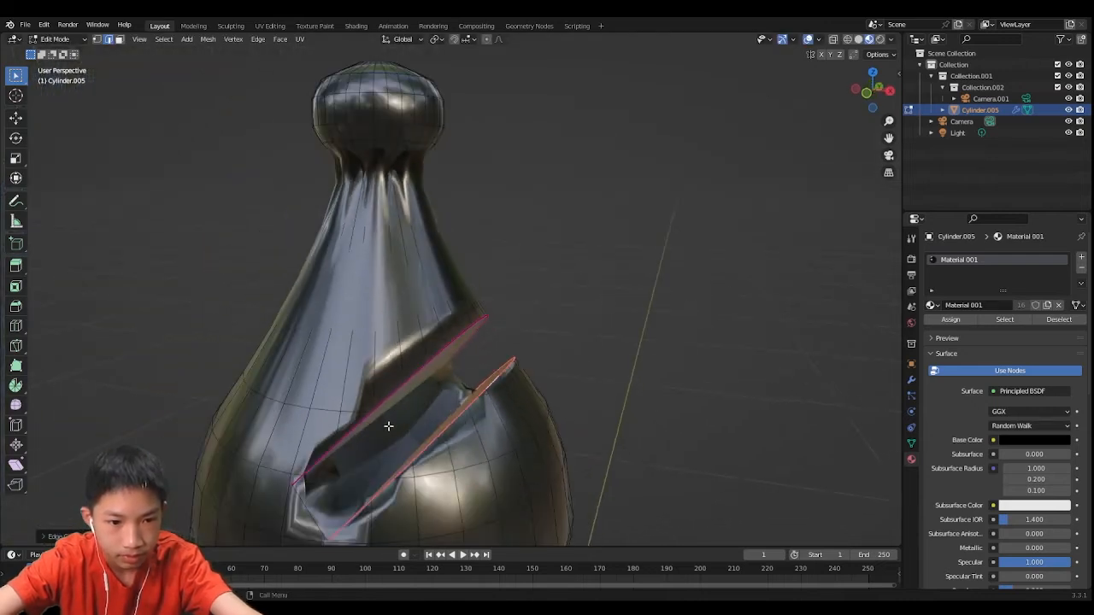
alt+click(303, 495)
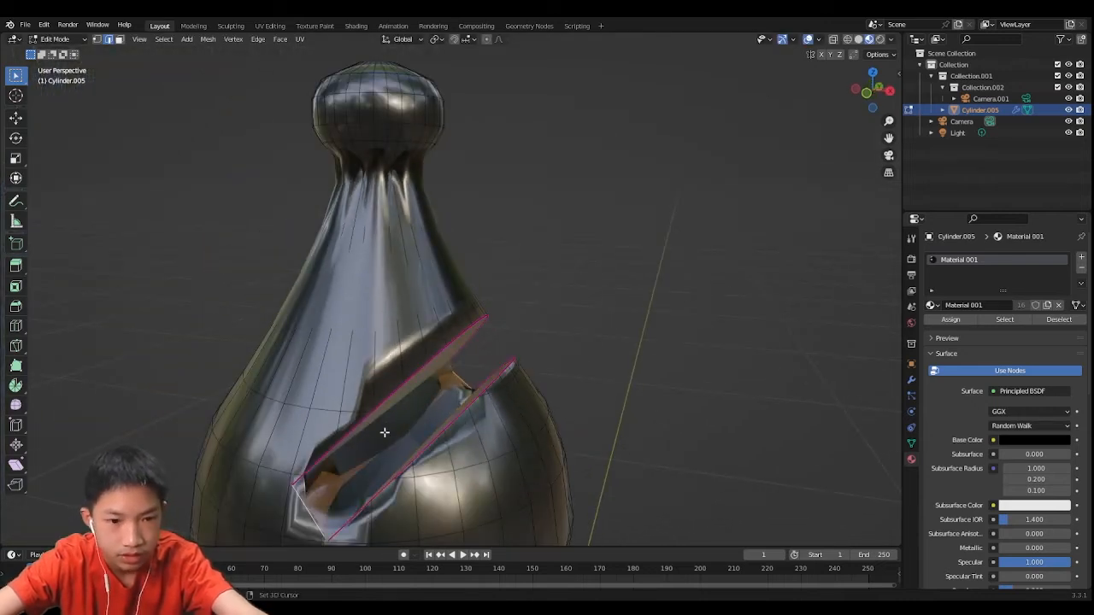
key(shift+e)
key(Return)
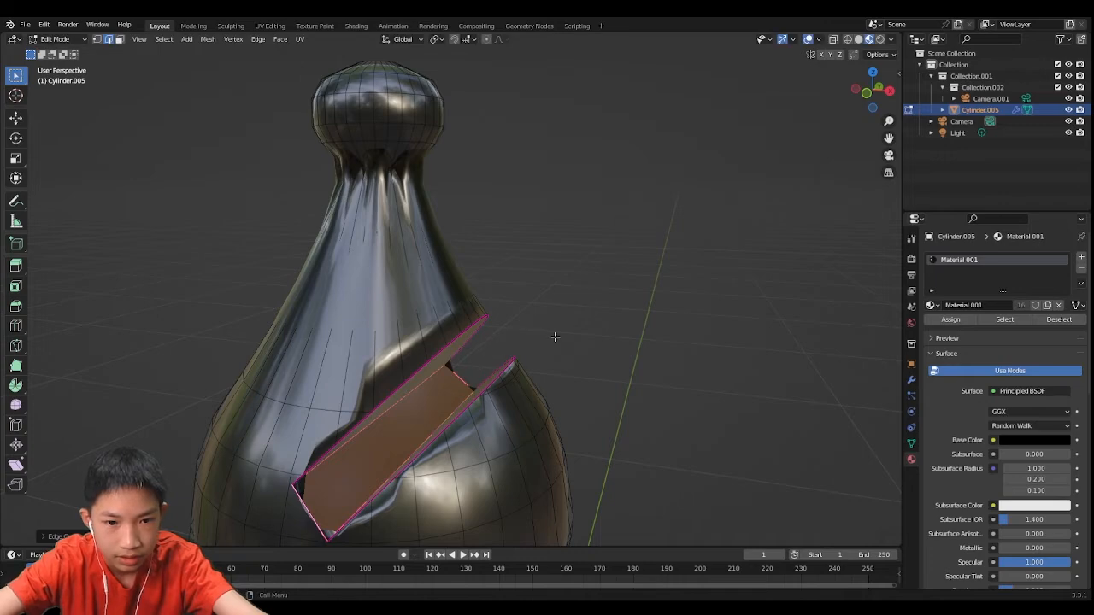
key(Tab)
middle_drag(569, 357, 317, 273)
key(Tab)
middle_drag(300, 344, 386, 379)
click(388, 378)
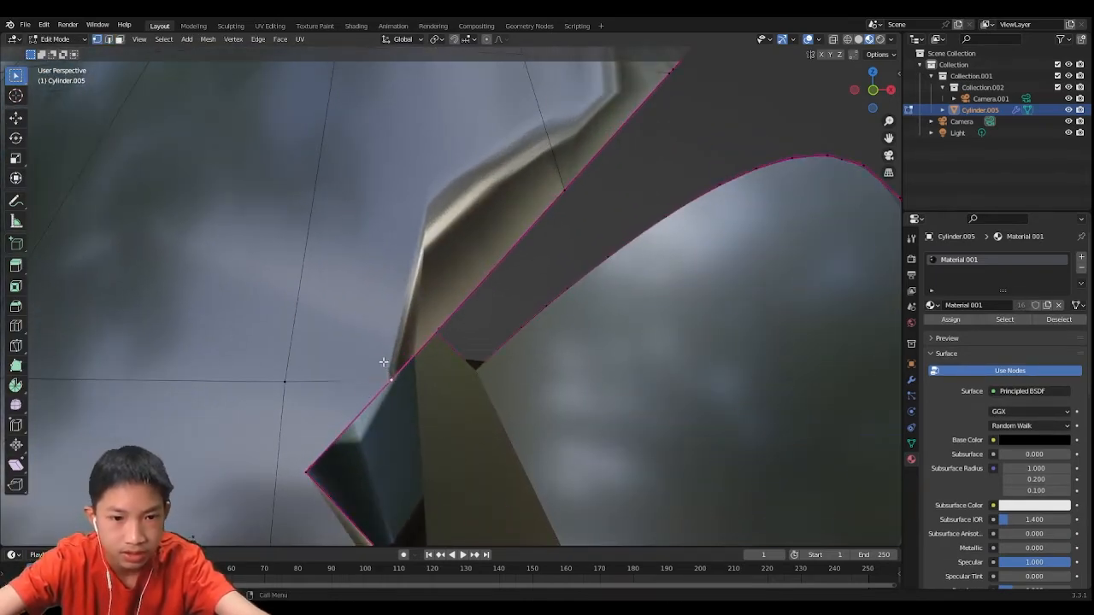
key(g)
right_click(381, 348)
scroll(283, 380, down, 3)
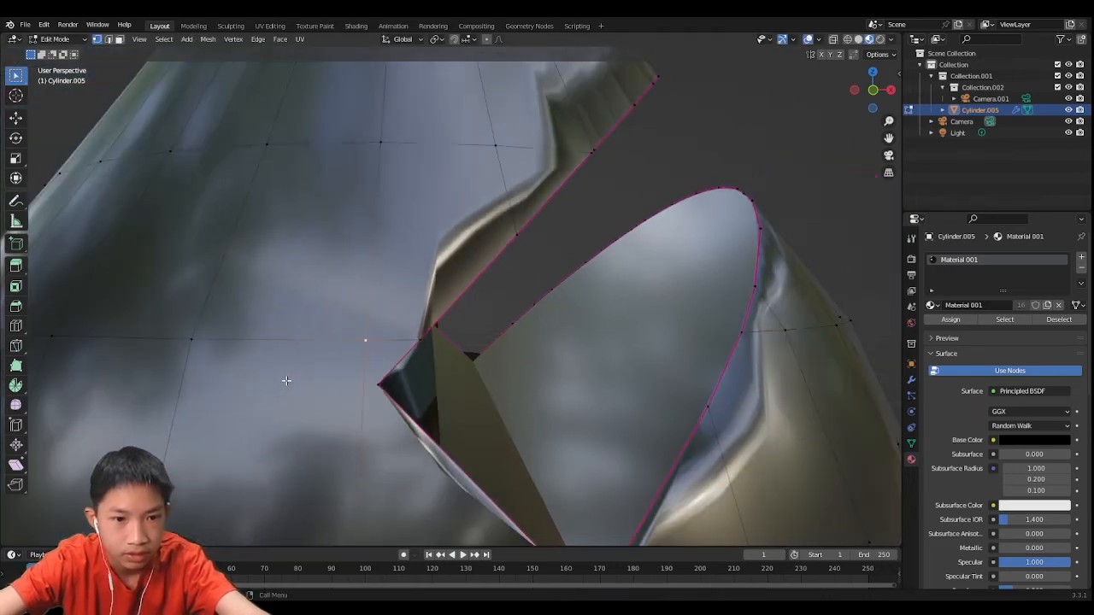
scroll(387, 350, up, 2)
scroll(397, 368, up, 2)
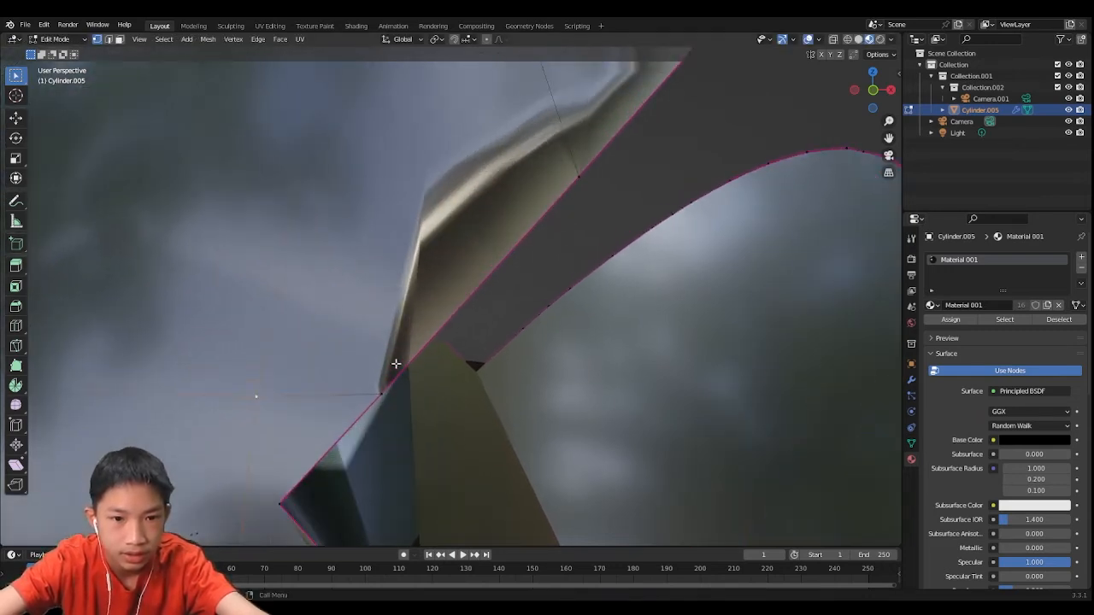
shift+middle_drag(387, 386, 424, 305)
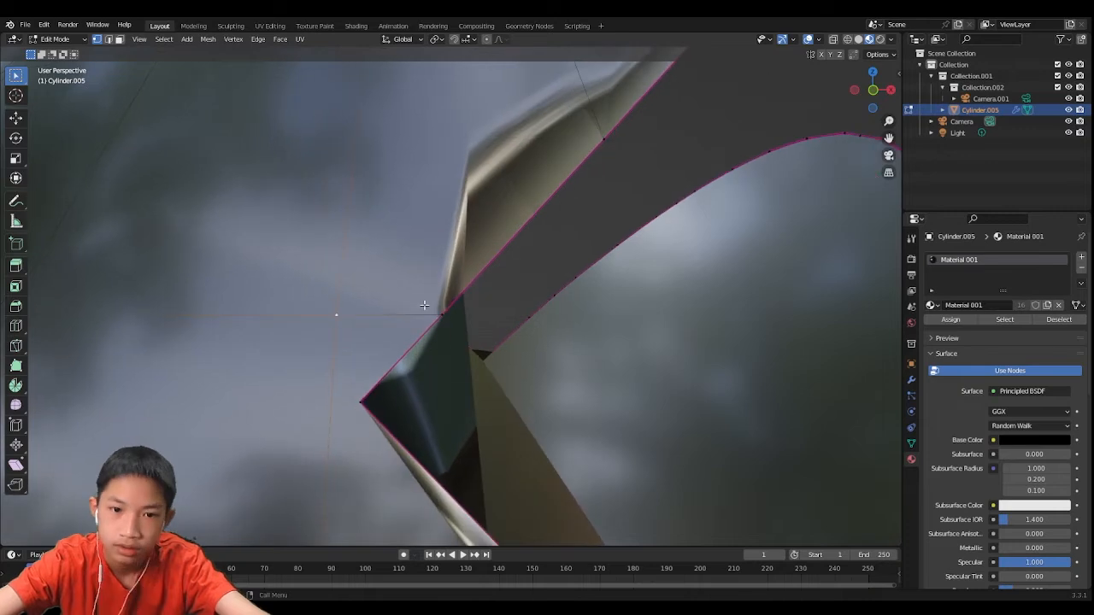
key(g)
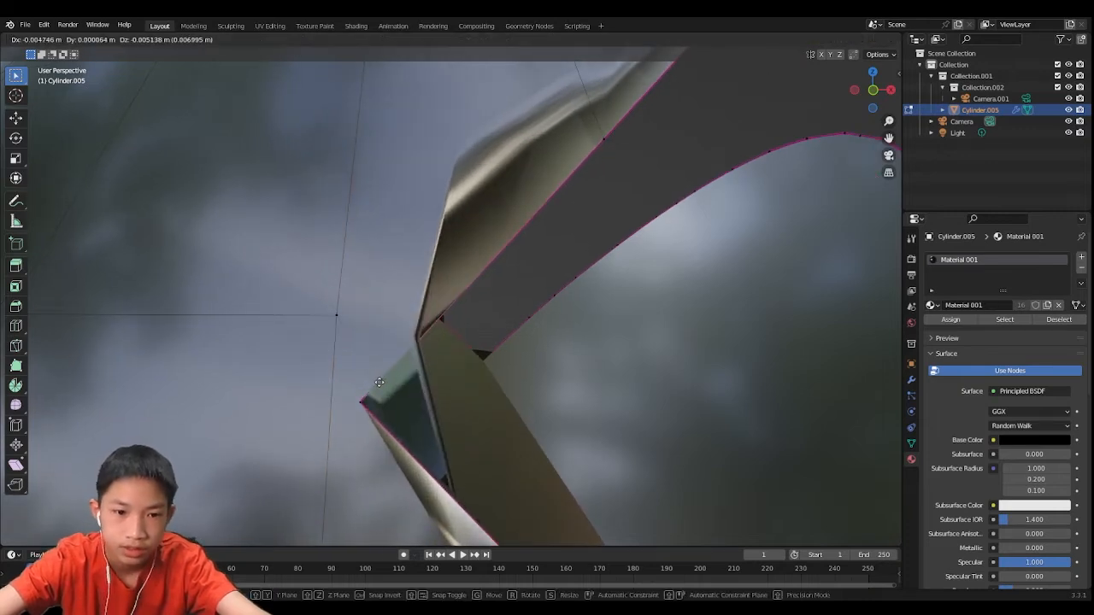
click(366, 396)
scroll(376, 402, down, 3)
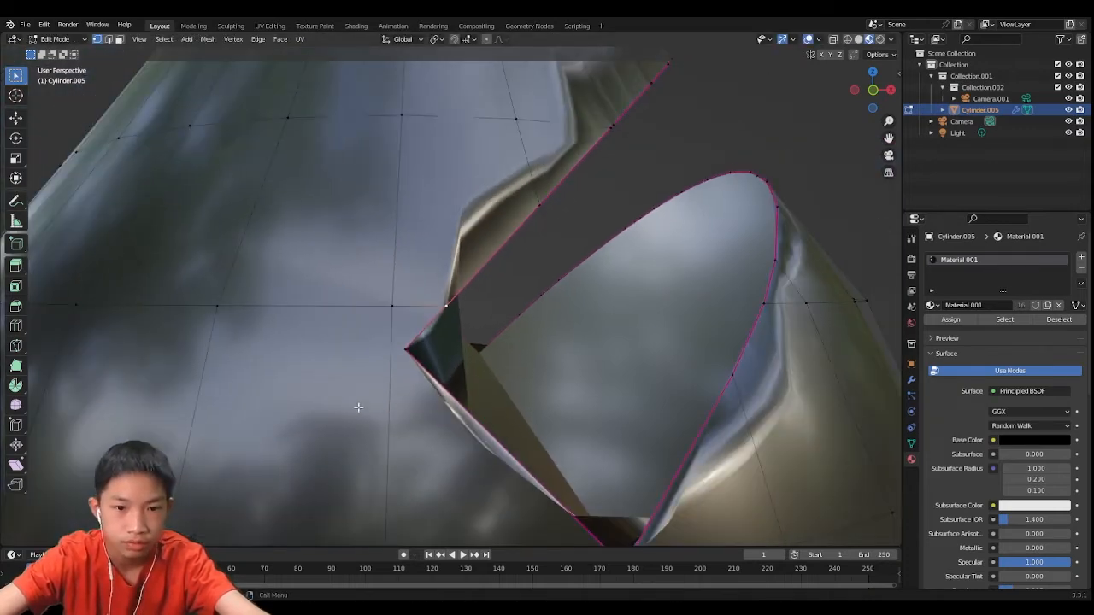
scroll(379, 398, up, 4)
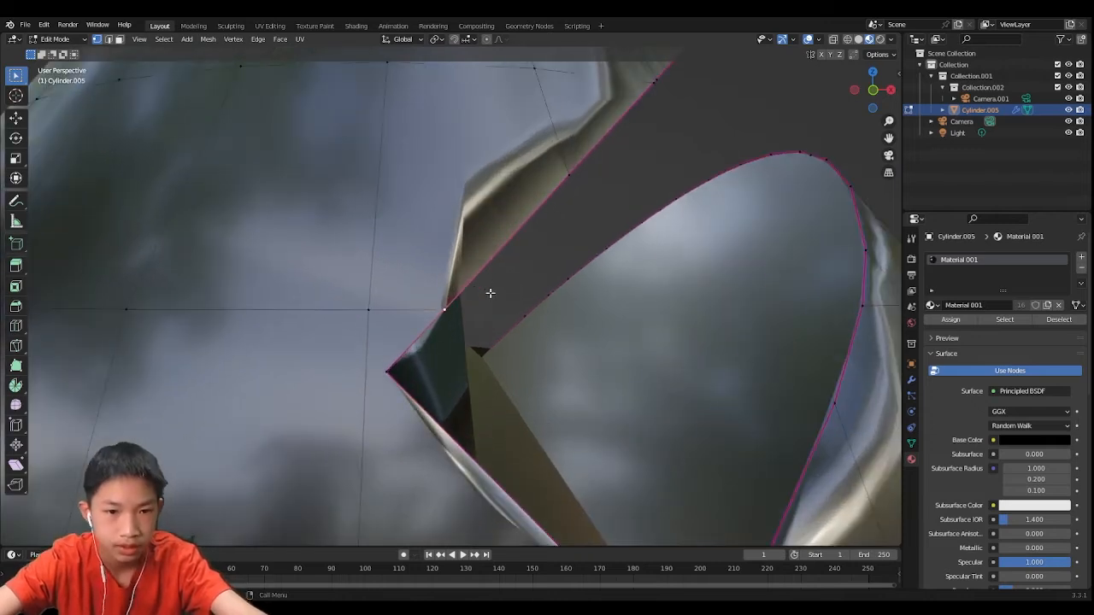
Slide the stray upper rim vertex into the notch's adjacent corner and crease the short edge joining that corner to the body's grid.
key(g)
click(406, 379)
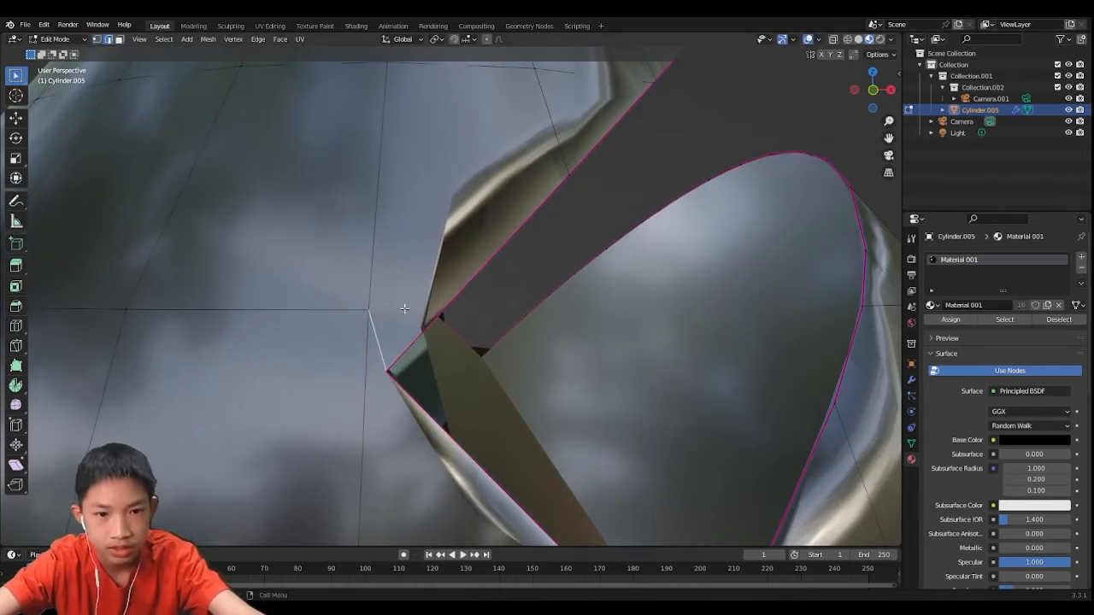
key(shift+e)
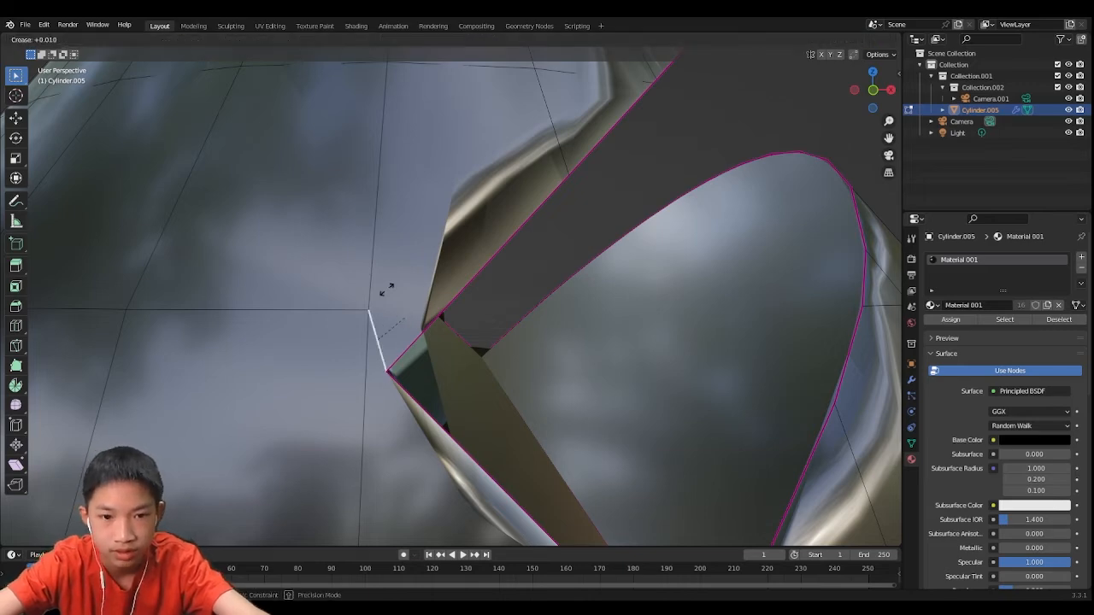
click(242, 127)
scroll(344, 305, down, 2)
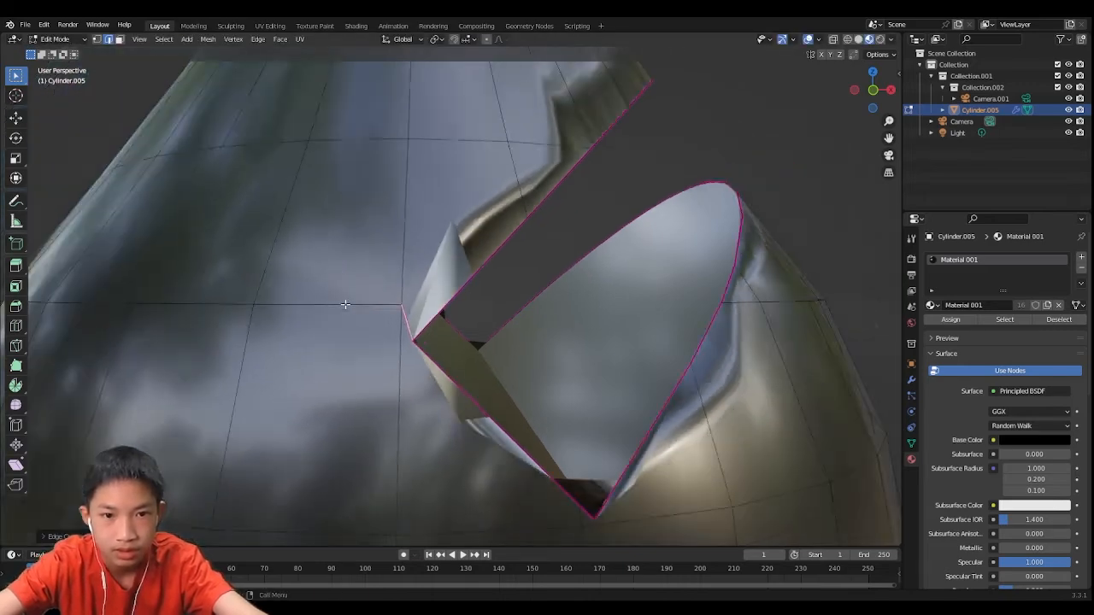
key(Tab)
middle_drag(345, 305, 395, 347)
Slide the rim vertex beside the notch's lowest corner along its edge into that corner.
key(Tab)
middle_drag(434, 401, 388, 309)
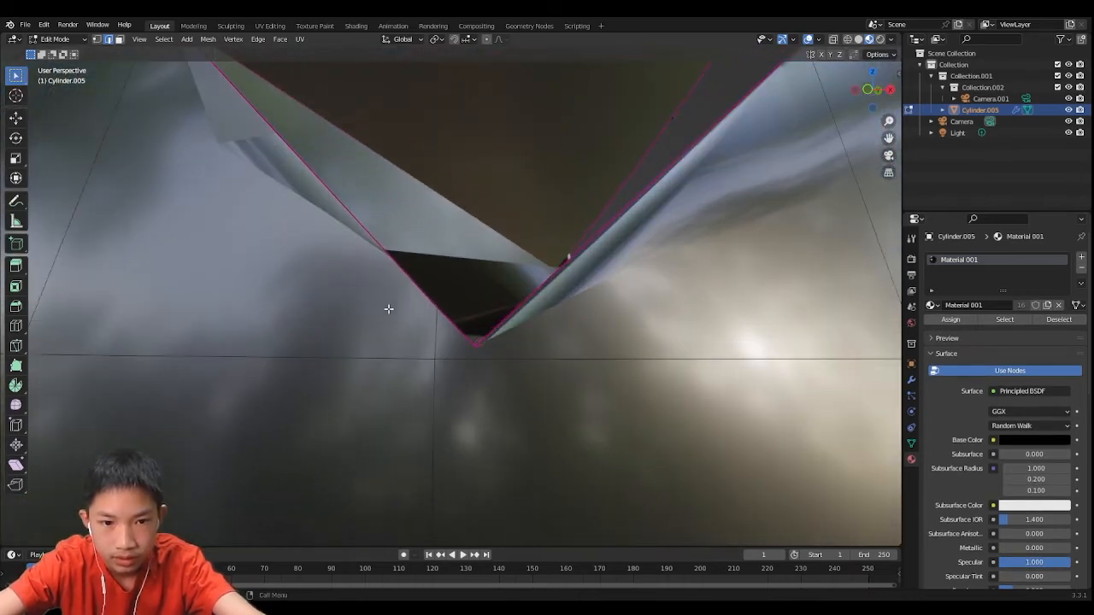
click(436, 313)
key(g)
key(g)
click(504, 394)
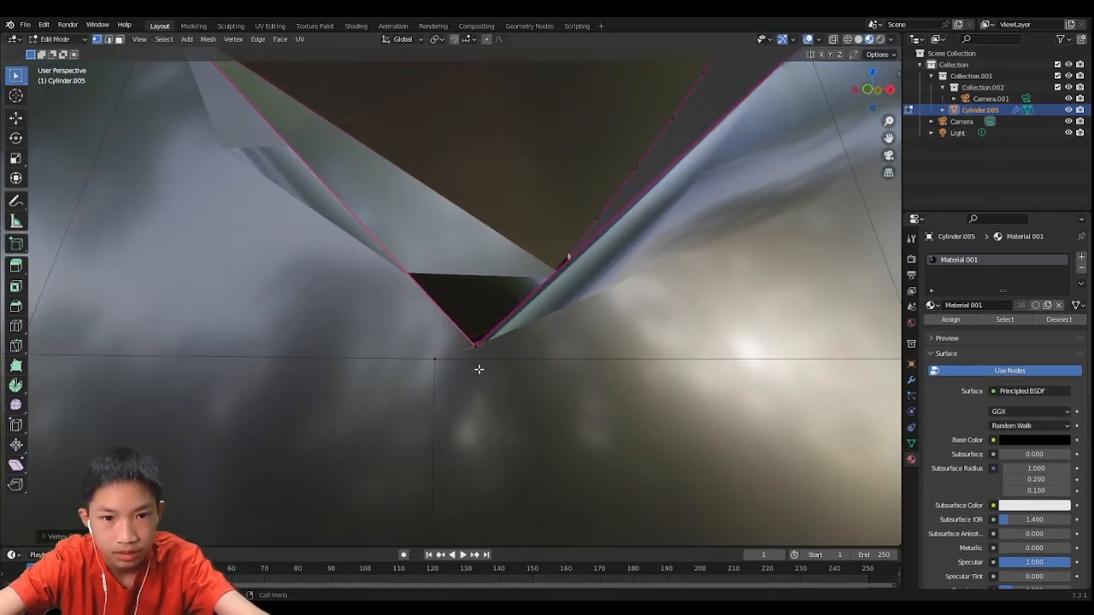
Crease the short edge joining the notch's lowest corner to the neighbouring grid vertex.
key(2)
click(457, 357)
click(457, 354)
key(shift+e)
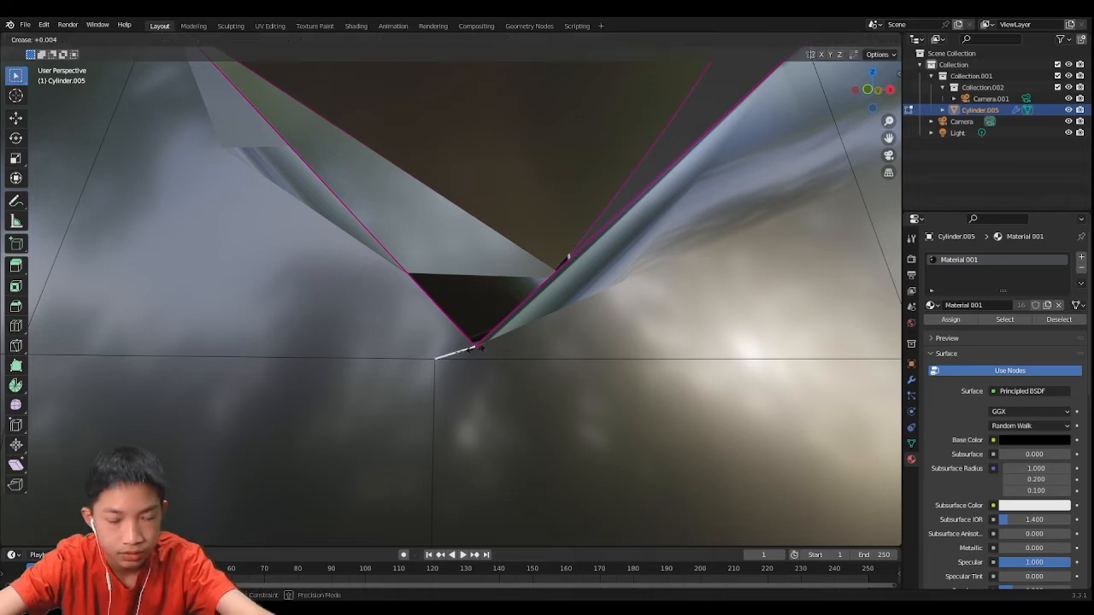
click(660, 277)
key(Tab)
scroll(661, 277, down, 4)
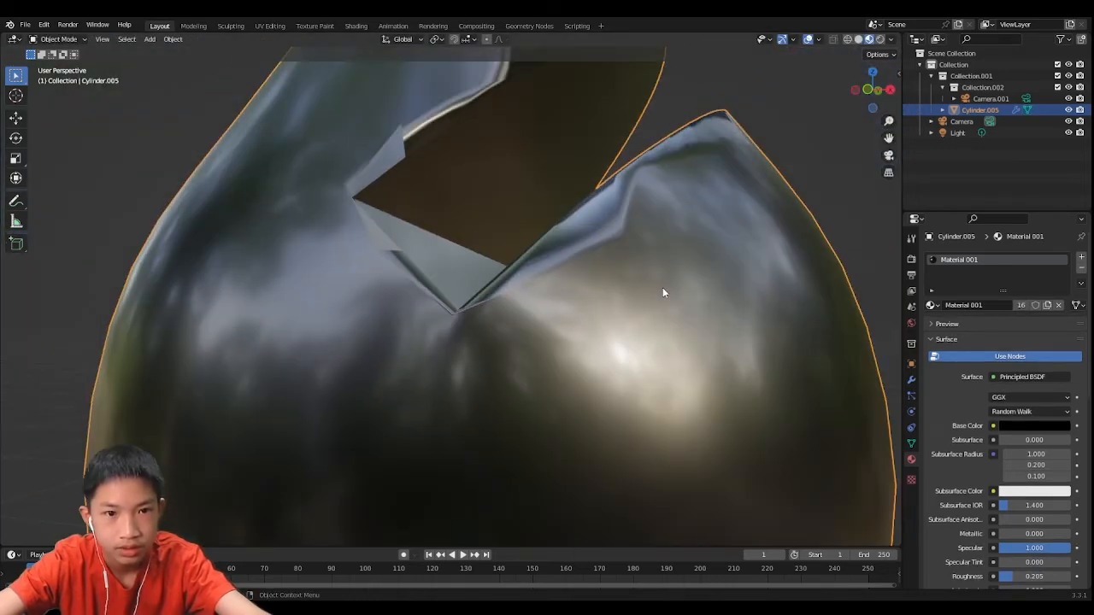
On the opposite side of the notch, slide the stray rim vertex into the lowest corner and crease the short edge attached there.
middle_drag(662, 287, 539, 309)
scroll(429, 425, down, 5)
shift+middle_drag(640, 318, 405, 398)
scroll(444, 412, down, 2)
scroll(406, 398, up, 6)
shift+middle_drag(791, 530, 442, 356)
key(Tab)
scroll(462, 442, up, 4)
scroll(446, 275, down, 3)
scroll(444, 278, down, 6)
scroll(442, 357, up, 4)
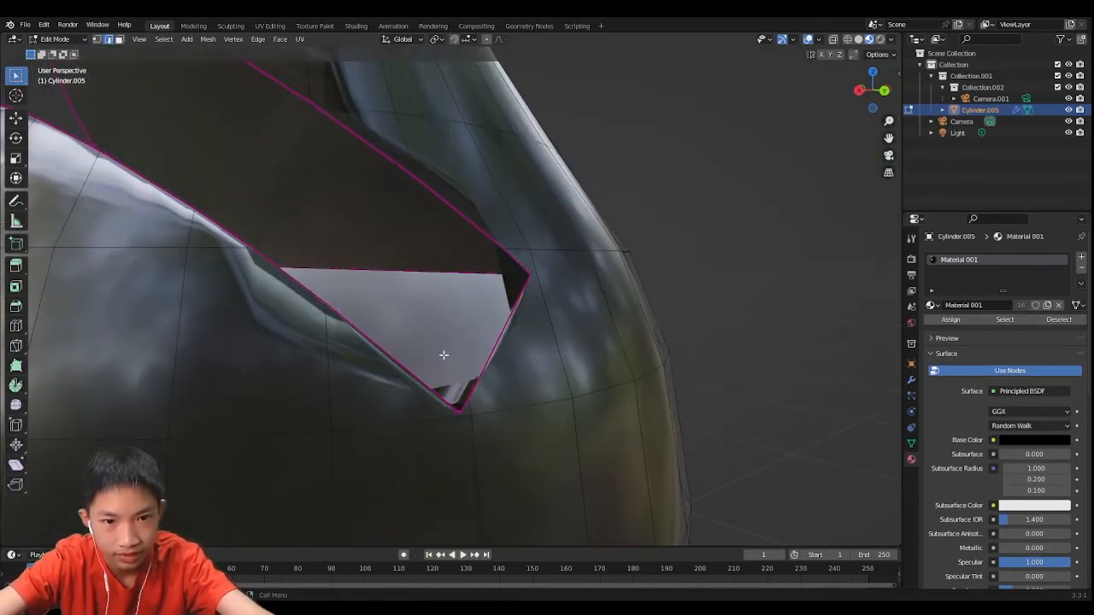
scroll(461, 363, up, 2)
scroll(471, 381, down, 2)
key(1)
click(467, 401)
key(g)
key(g)
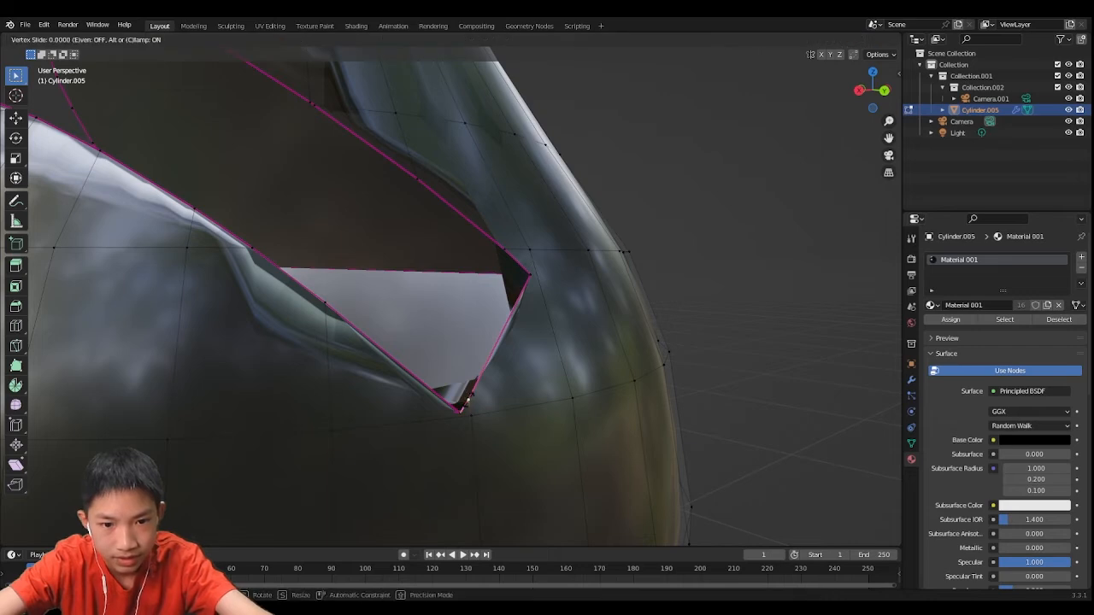
click(410, 464)
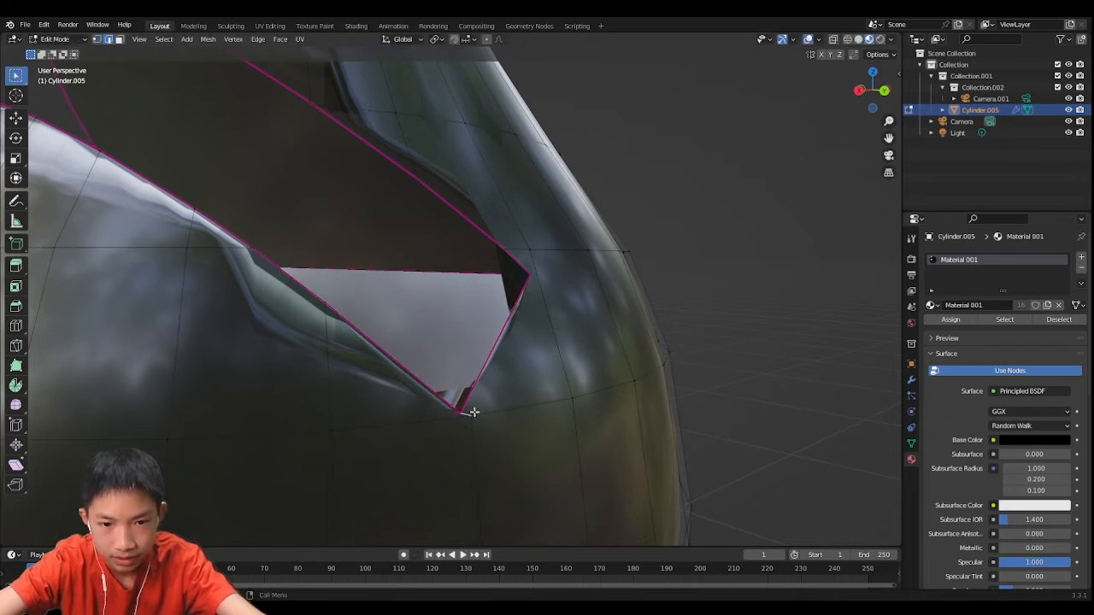
key(shift+e)
click(604, 348)
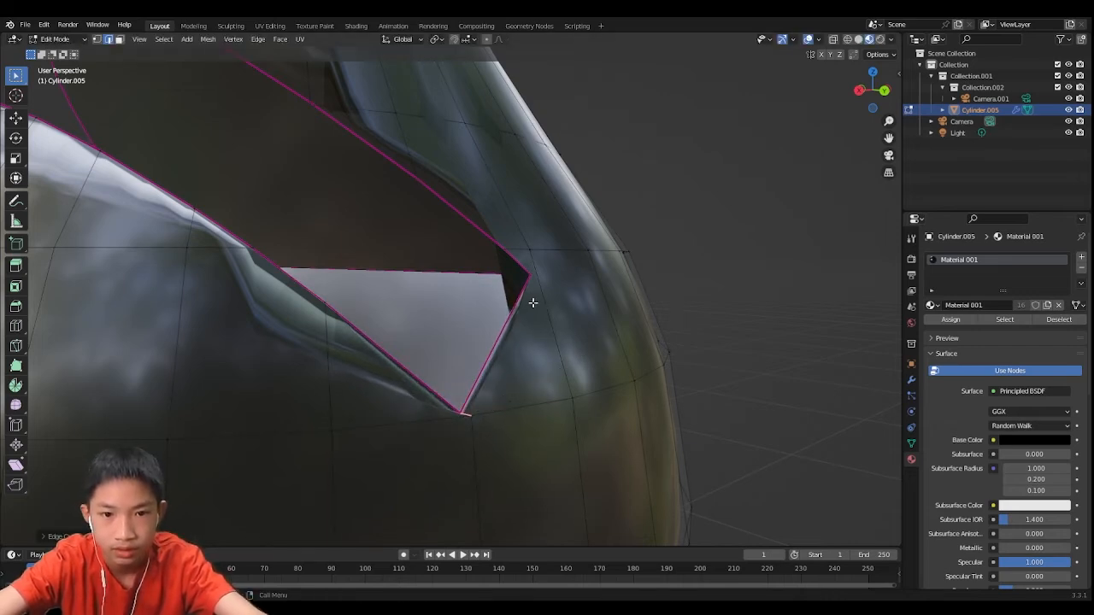
Slide the rim vertex near that side's upper corner into the corner and set a crease of 1 on the short edge above it.
key(1)
click(502, 251)
key(g)
key(g)
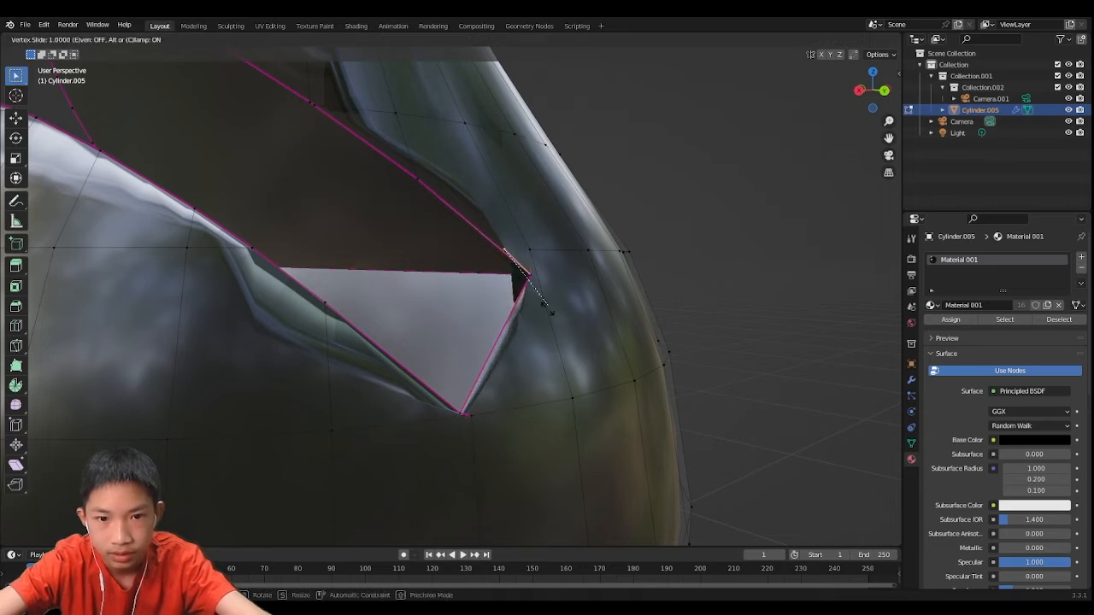
click(558, 315)
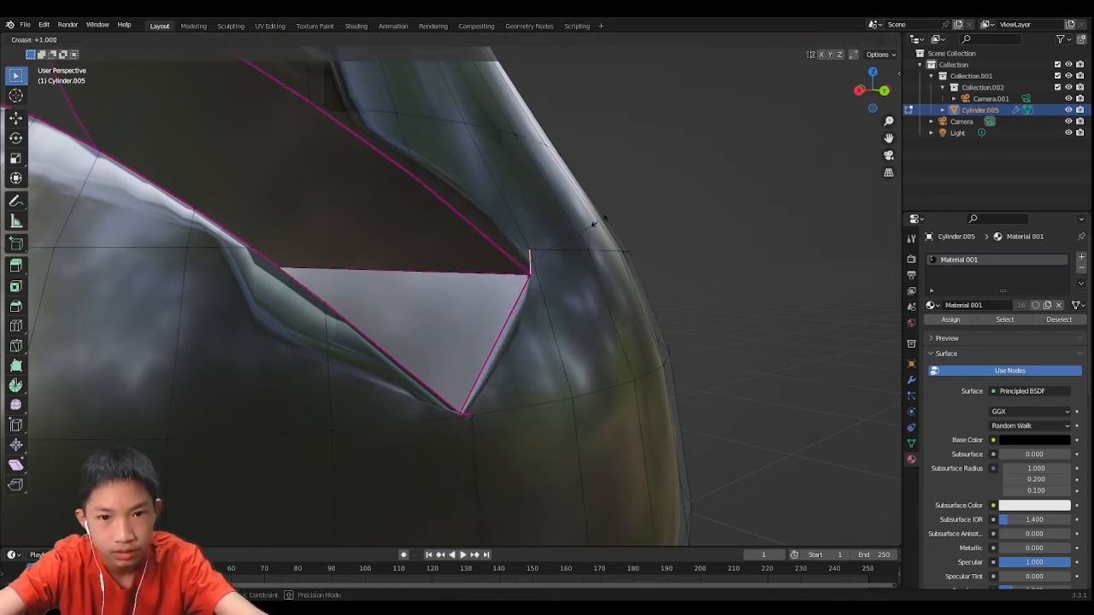
key(Tab)
Examine the shading around the notch's rim and corners from several angles in Object Mode.
scroll(632, 218, down, 6)
scroll(634, 217, down, 3)
middle_drag(633, 218, 750, 269)
scroll(751, 269, up, 3)
scroll(523, 323, up, 3)
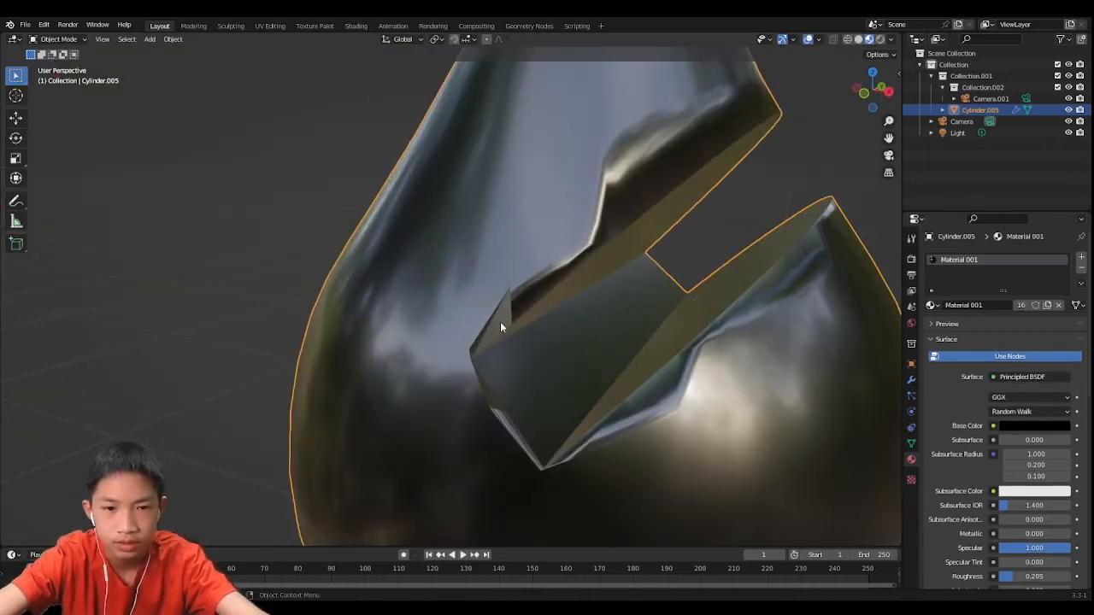
middle_drag(511, 302, 535, 303)
scroll(542, 310, down, 2)
scroll(544, 308, up, 1)
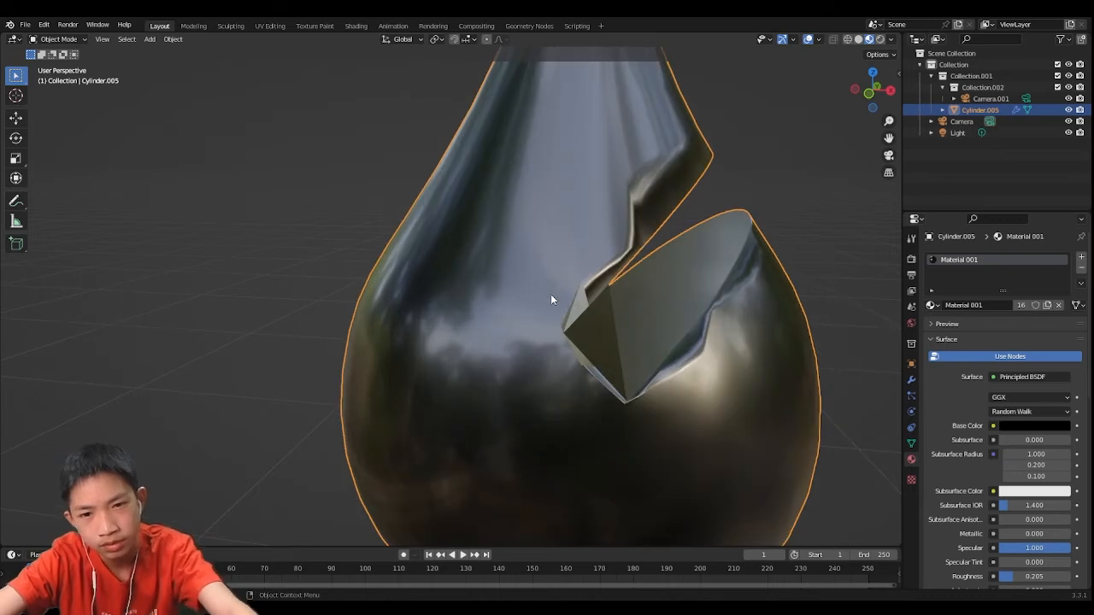
scroll(553, 296, down, 1)
scroll(596, 353, down, 1)
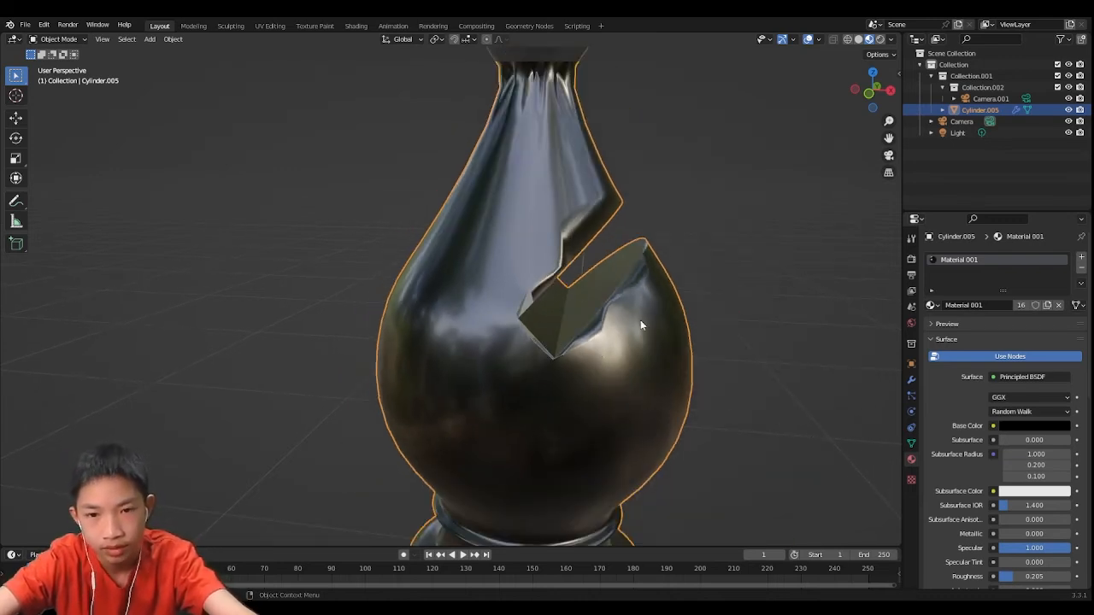
Enable Auto Smooth in the bishop mesh's normals settings.
click(911, 444)
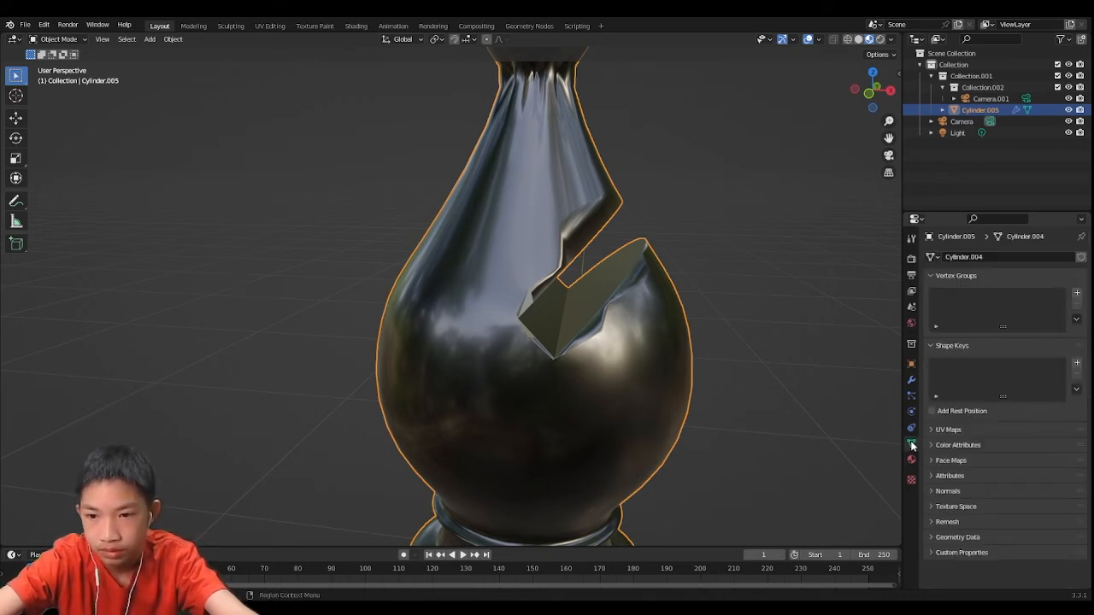
click(930, 491)
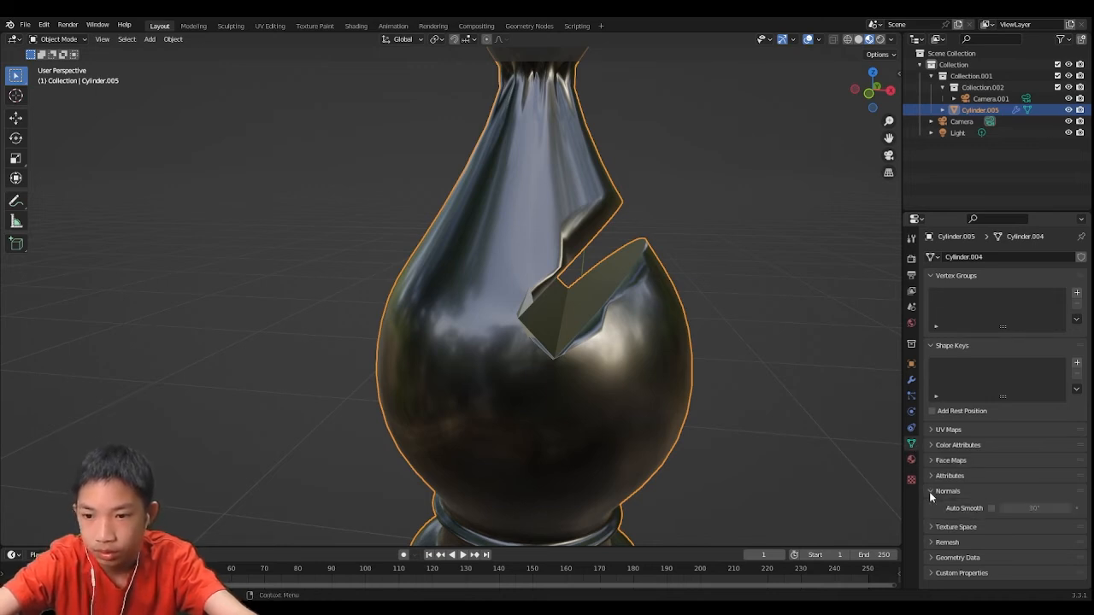
click(991, 508)
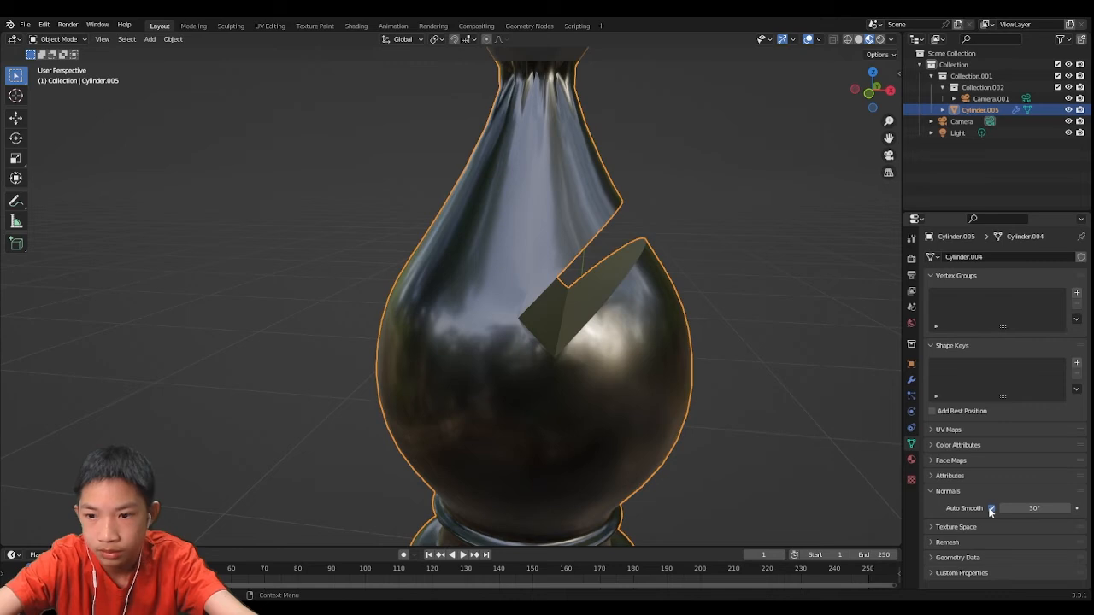
Inspect the auto-smoothed notch on the deselected bishop from the front and the side.
key(Tab)
scroll(802, 424, down, 2)
key(Tab)
click(781, 428)
middle_drag(802, 424, 679, 446)
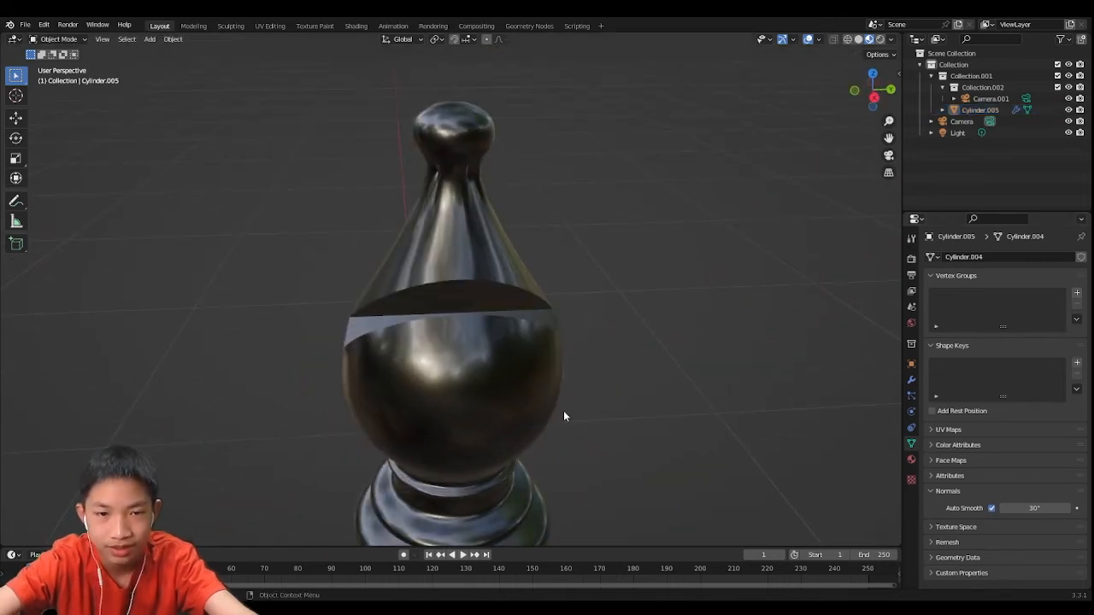
middle_drag(564, 414, 620, 399)
scroll(527, 263, up, 2)
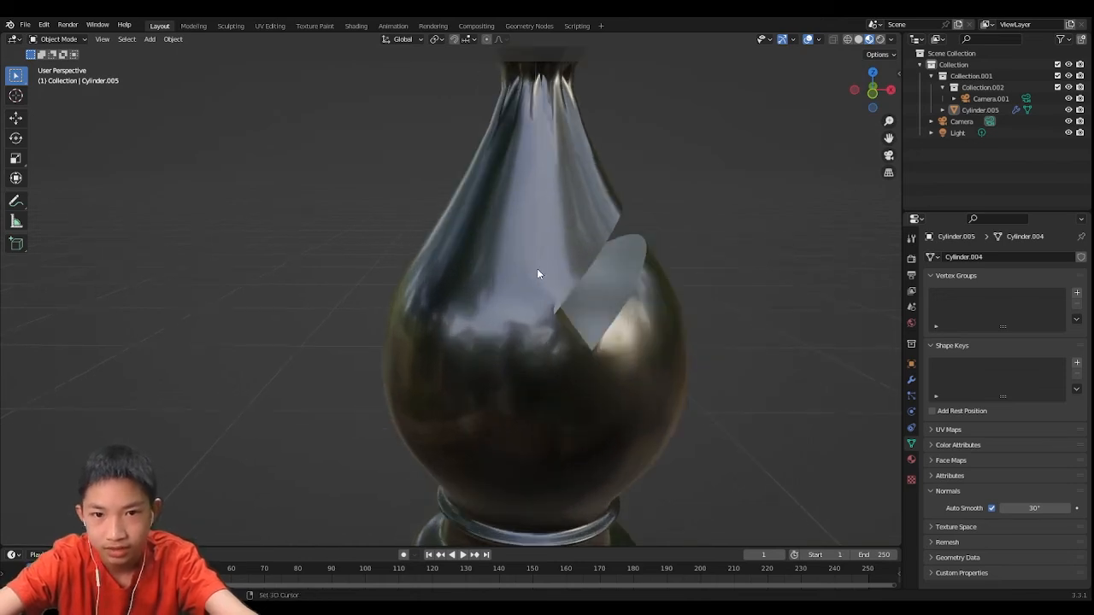
Add an edge loop around the bishop's tapered head and slide it up tight below the top knob.
shift+middle_drag(537, 268, 506, 450)
scroll(495, 431, up, 3)
click(495, 431)
key(Tab)
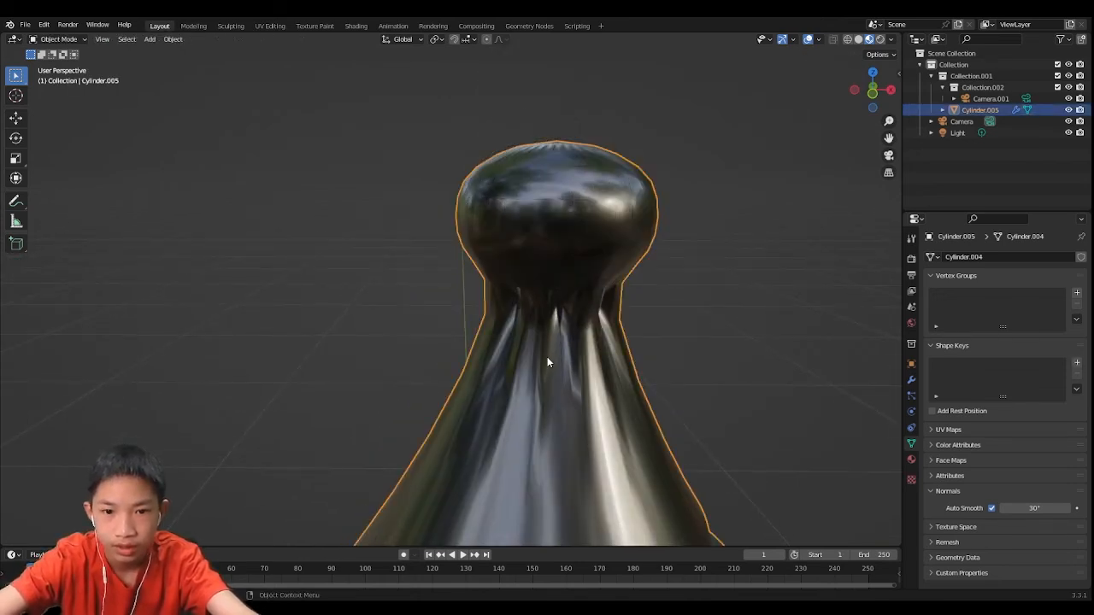
middle_drag(547, 356, 523, 332)
key(Tab)
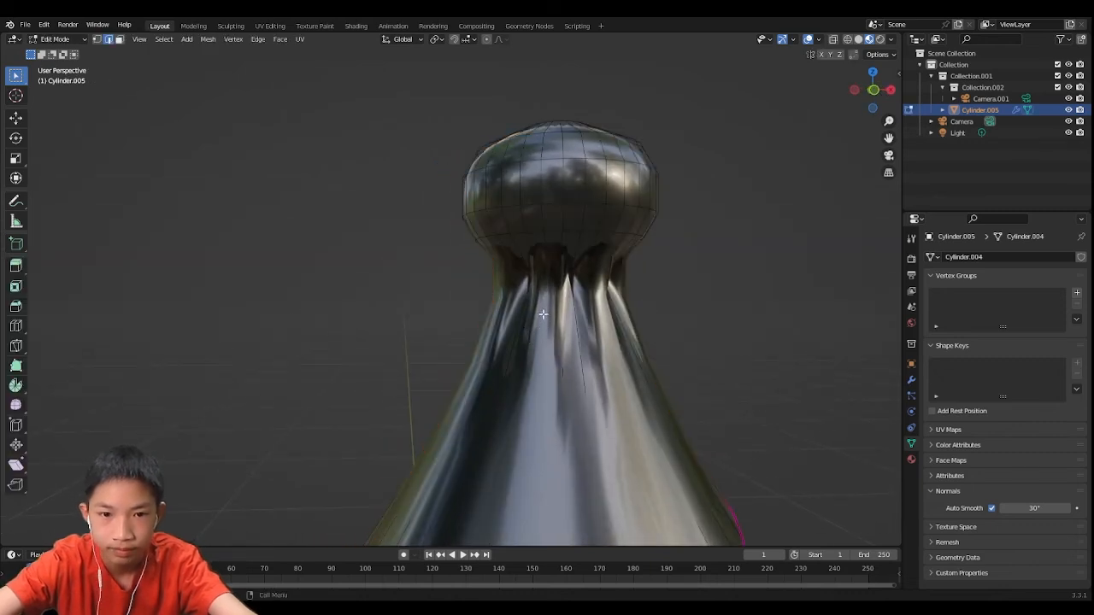
key(ctrl+r)
click(568, 354)
click(586, 200)
Add a second edge loop around the knob's underside, slid down tight against the neck, and deselect the bishop in Object Mode.
key(ctrl+r)
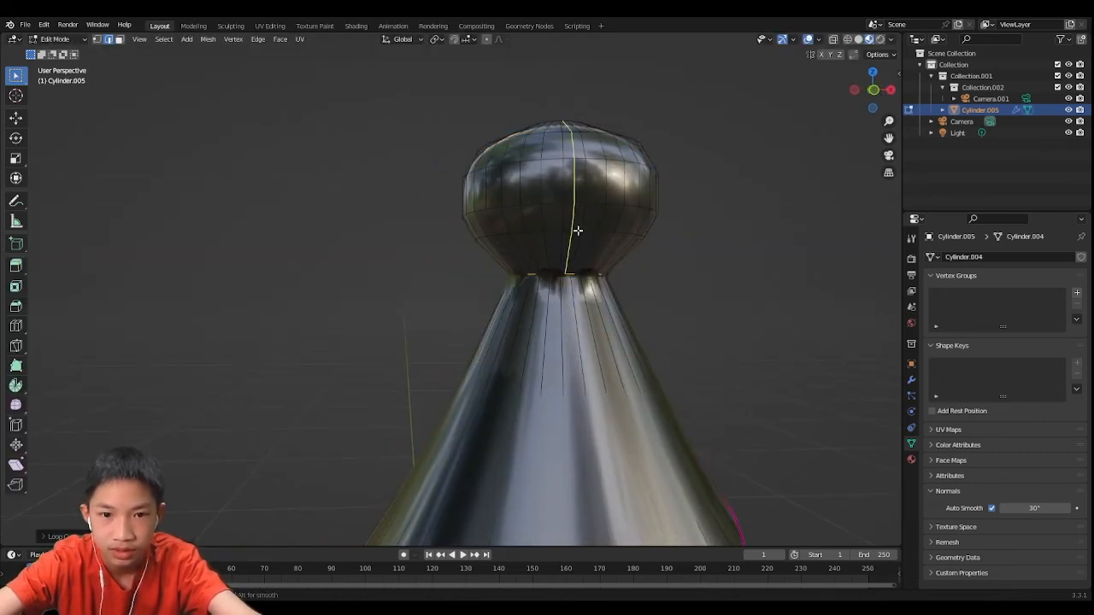
click(582, 241)
click(555, 373)
key(Tab)
scroll(556, 373, down, 8)
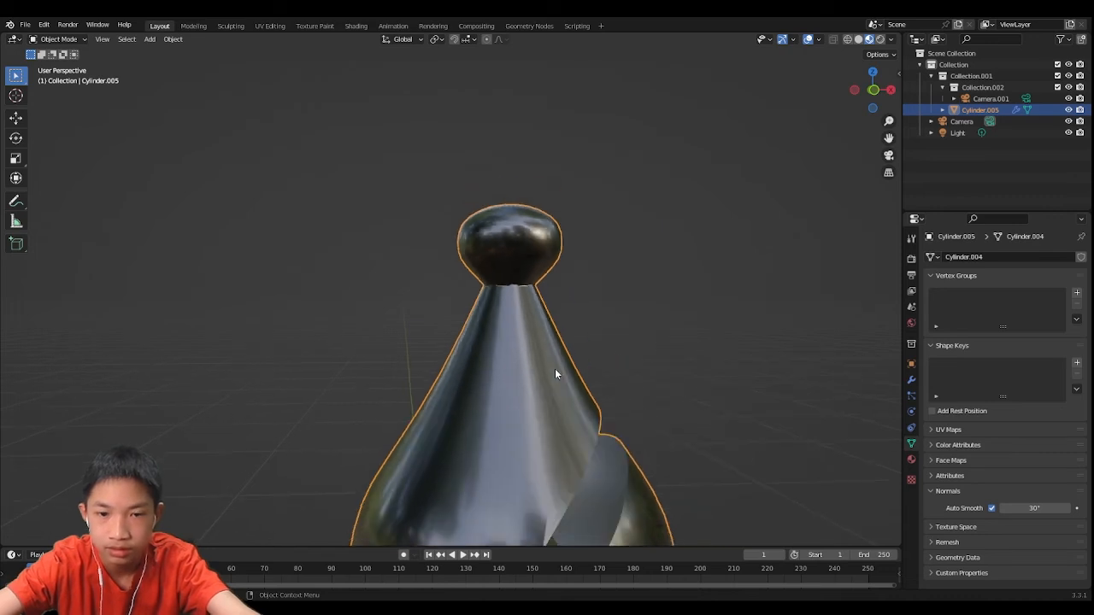
click(557, 371)
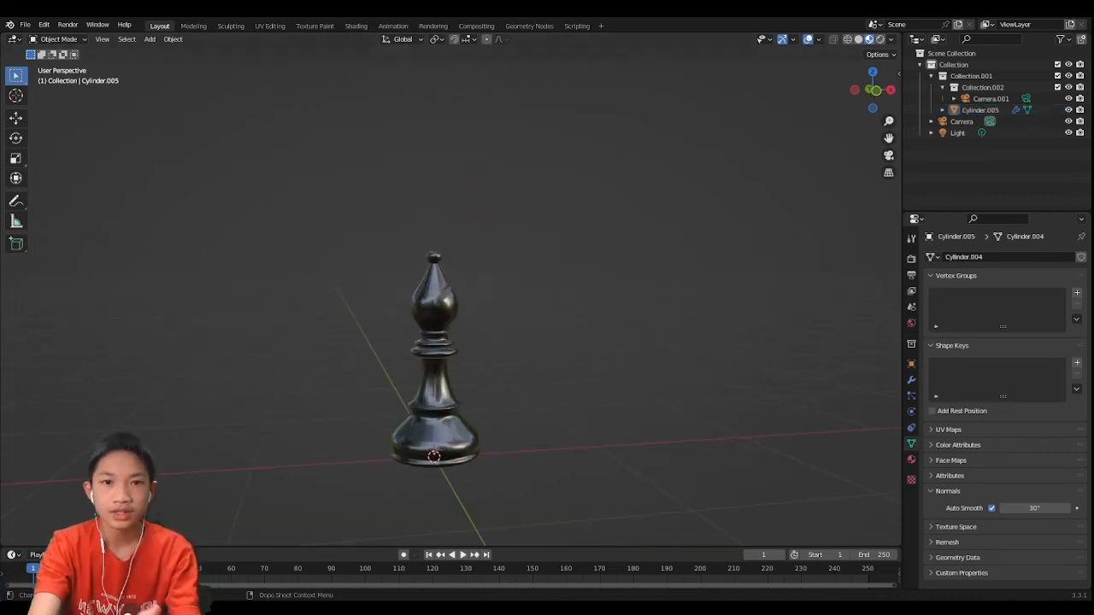